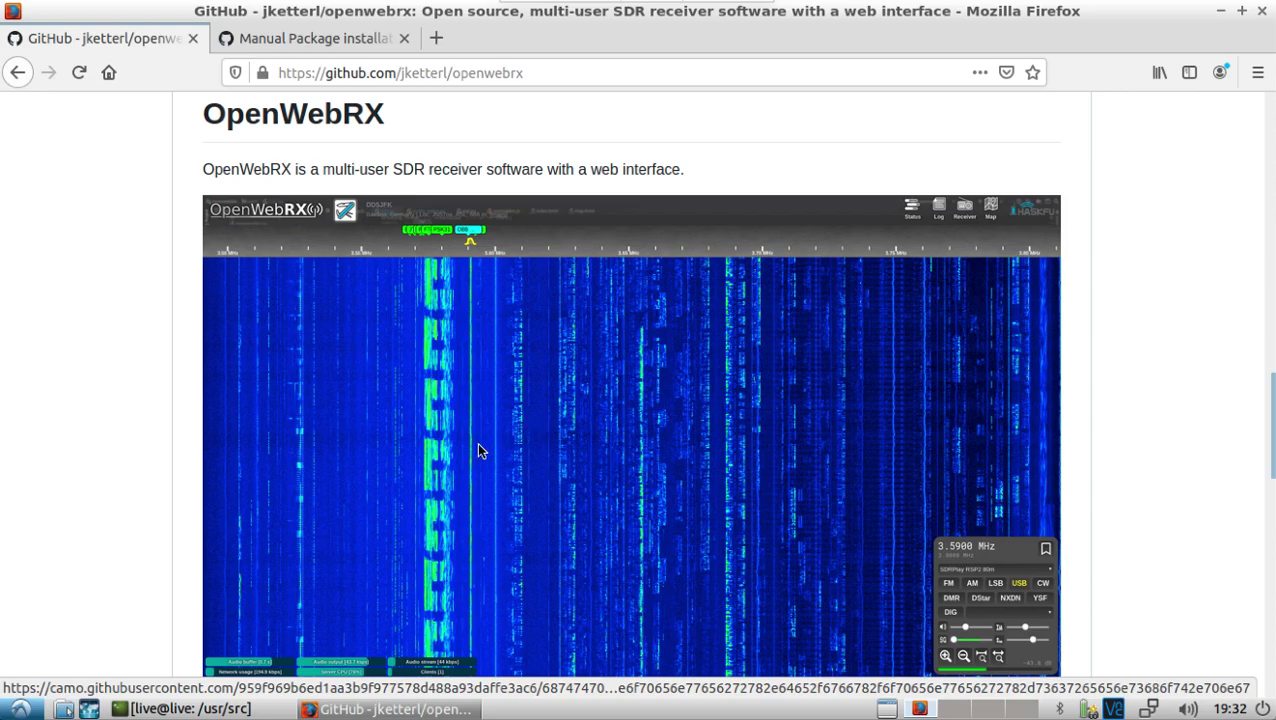
Step: Review the Manual Package installation wiki page down to its Running section on ./openwebrx.py
left_click(280, 38)
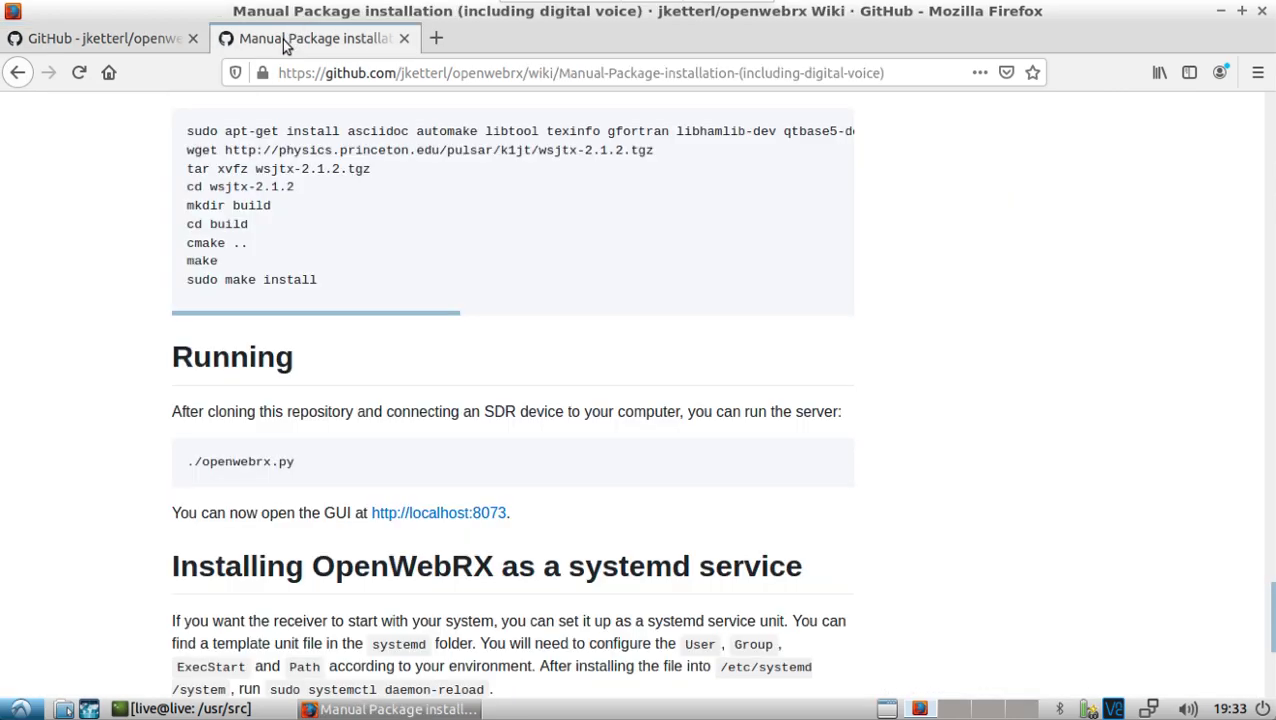
scroll(650, 300, "down", 5)
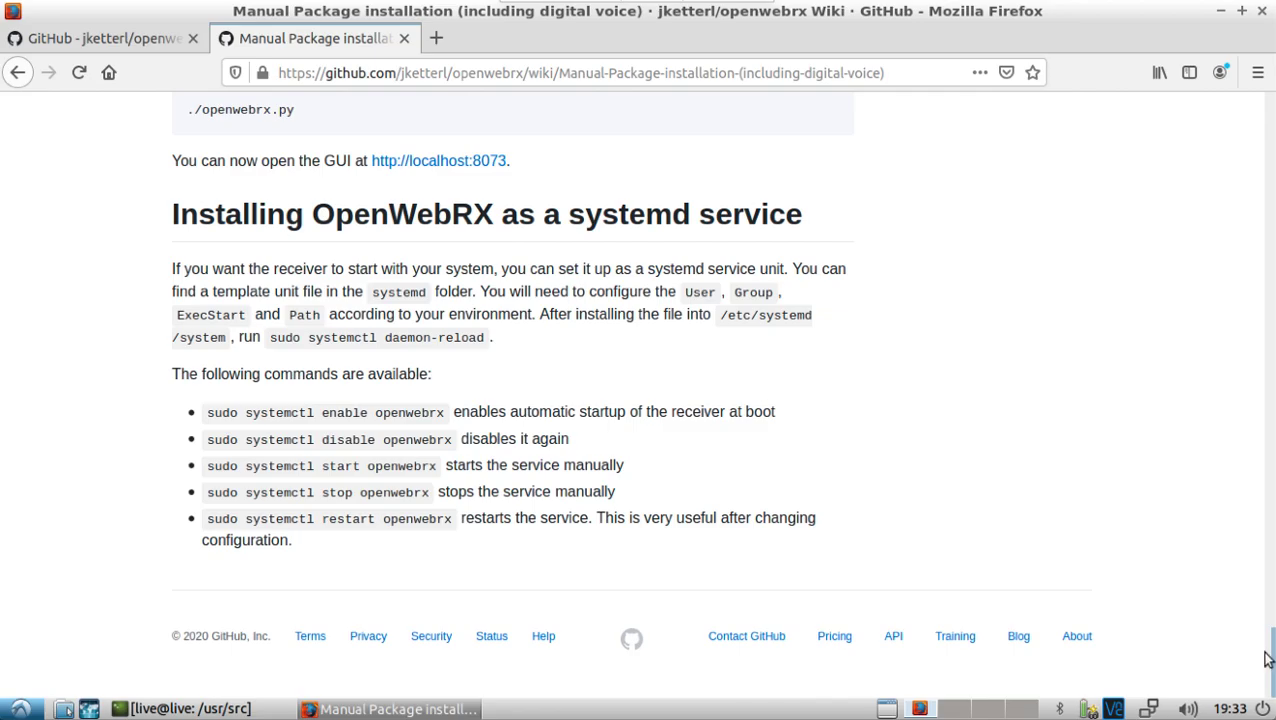
left_click_drag(1268, 650, 1265, 584)
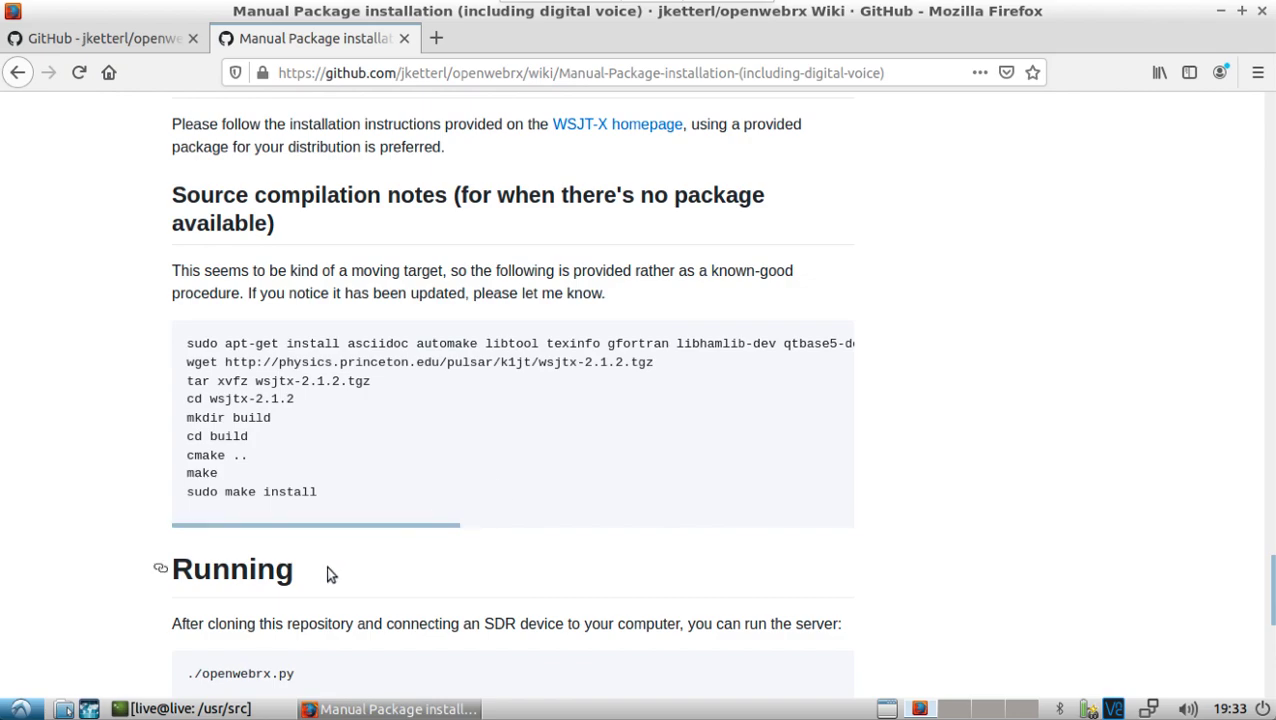
Step: List /usr/src, then enter the openwebrx folder and list openwebrx.py, config_webrx.py and the other files
left_click(190, 709)
type("ls")
key("Return")
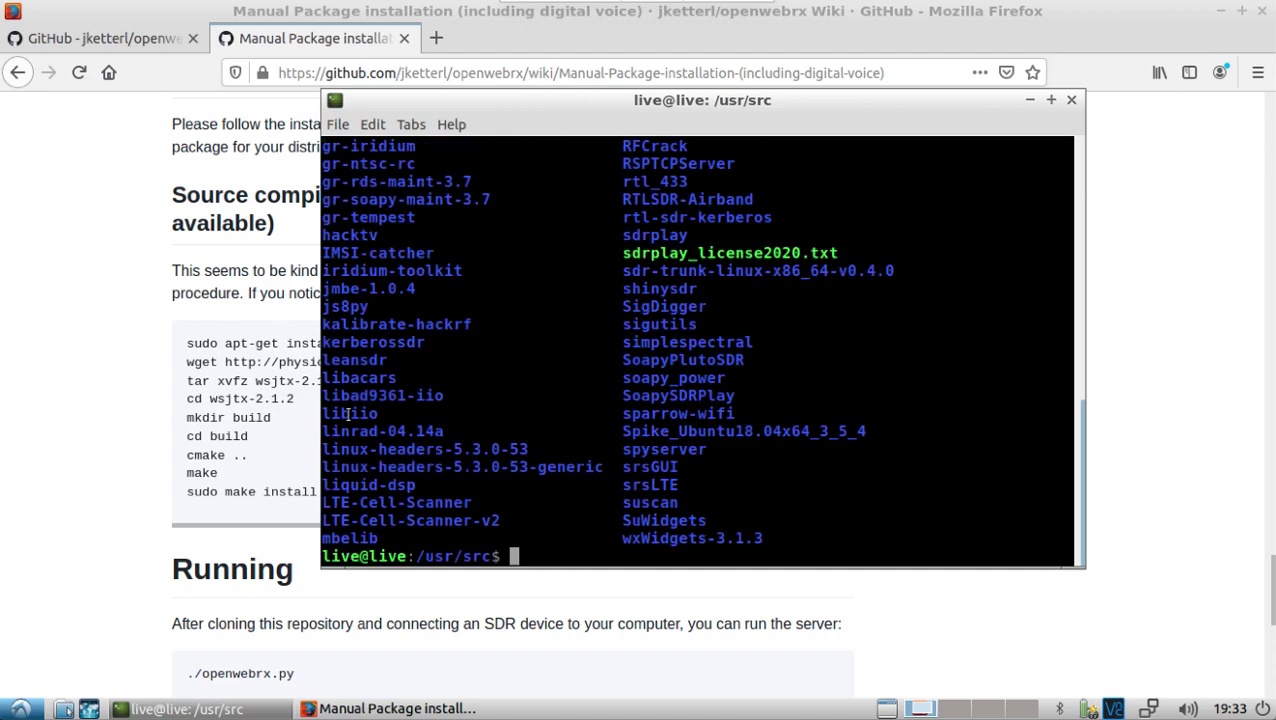
type("cd ope")
key("Tab")
key("Return")
type("ls")
key("Return")
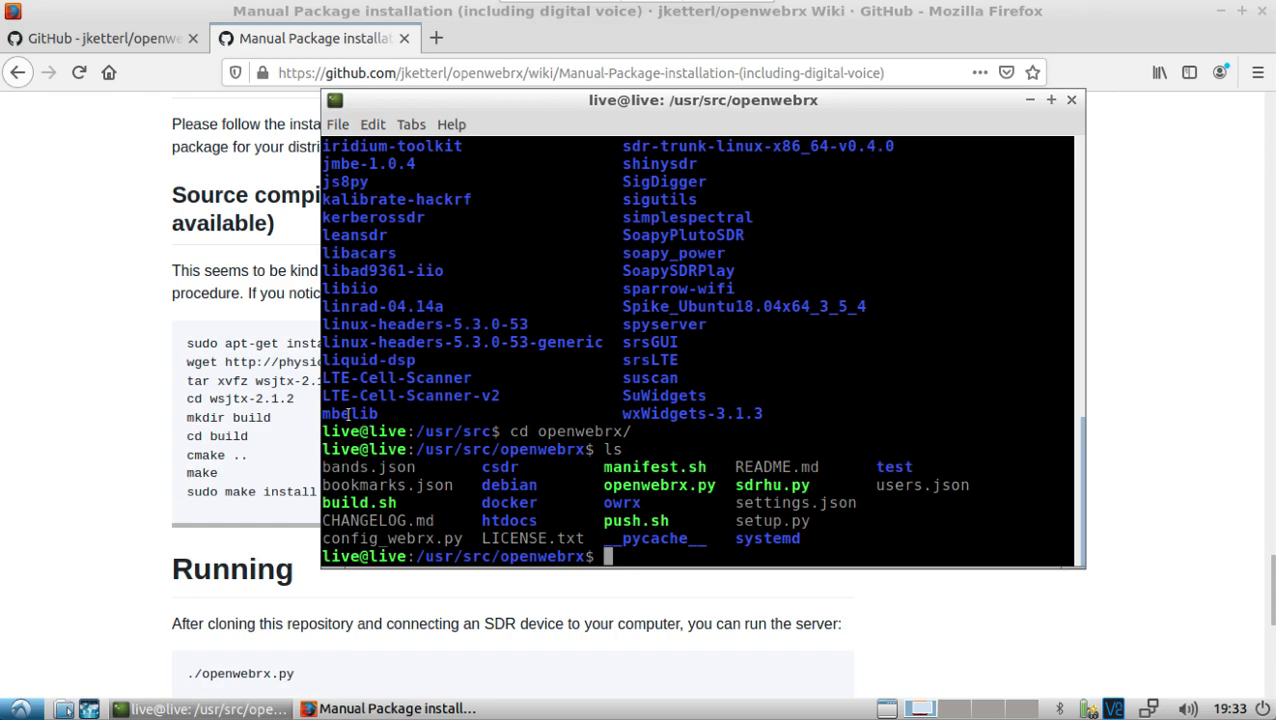
Step: Open config_webrx.py in nano with sudo
type("sudo nano con")
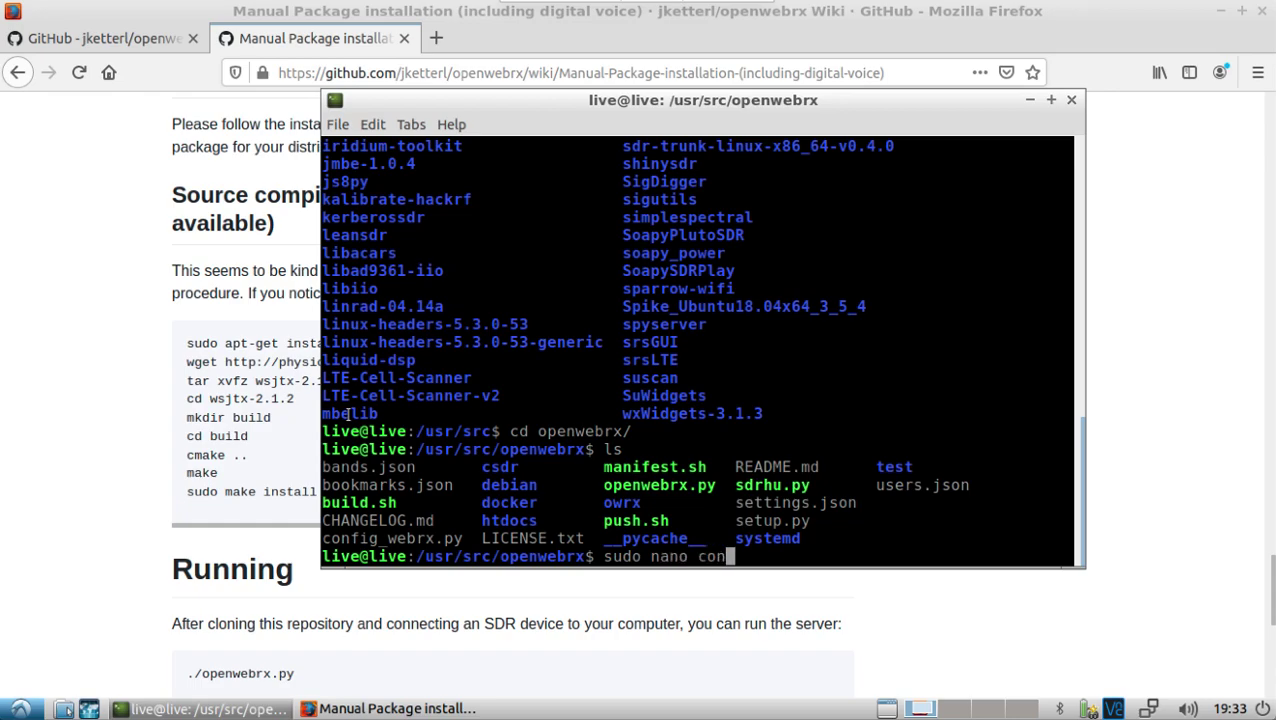
key("Tab")
key("Return")
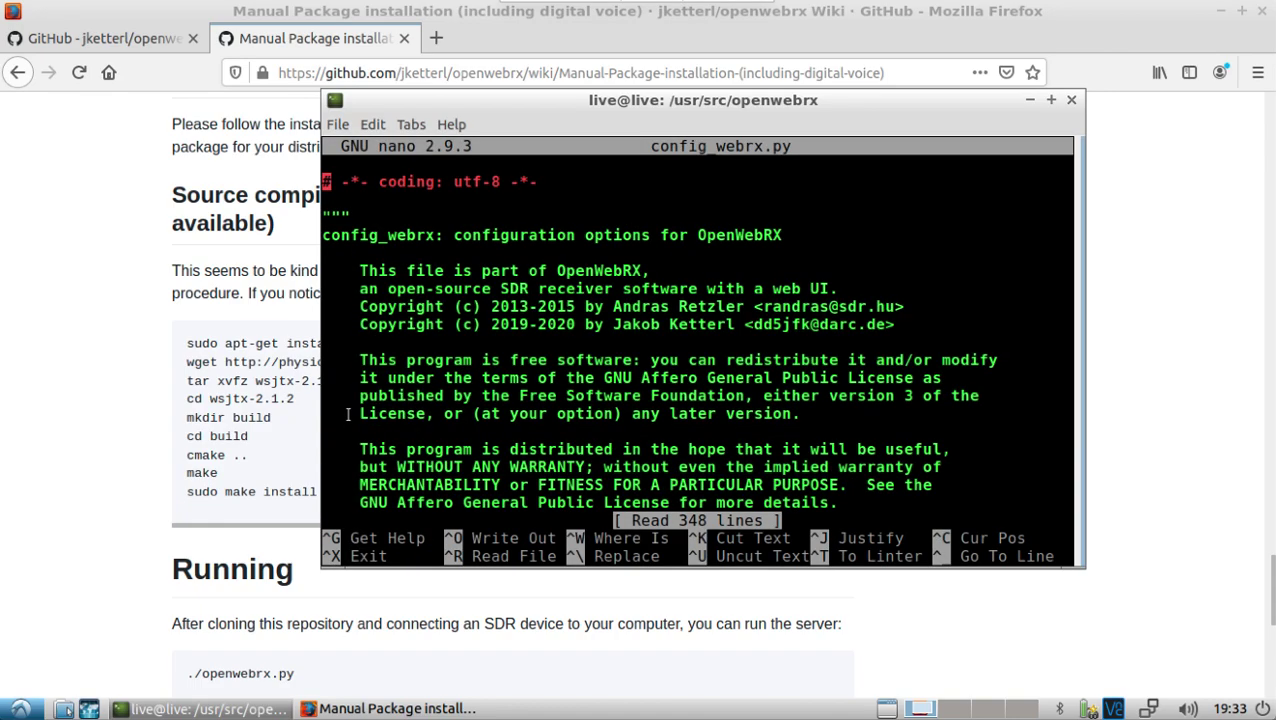
Step: Scroll through the web GUI, sdr.hu and DSP settings down to the I/Q sources section
key("Down")
key("Down")
key("Down")
key("Down")
key("Down")
key("Down")
key("Down")
key("Down")
key("Down")
key("Down")
key("Down")
key("Down")
key("Down")
key("Down")
key("Down")
key("Down")
key("Down")
key("Down")
key("Down")
key("Down")
key("Down")
key("Down")
key("Down")
key("Down")
key("Down")
key("Down")
key("Down")
key("Down")
key("Down")
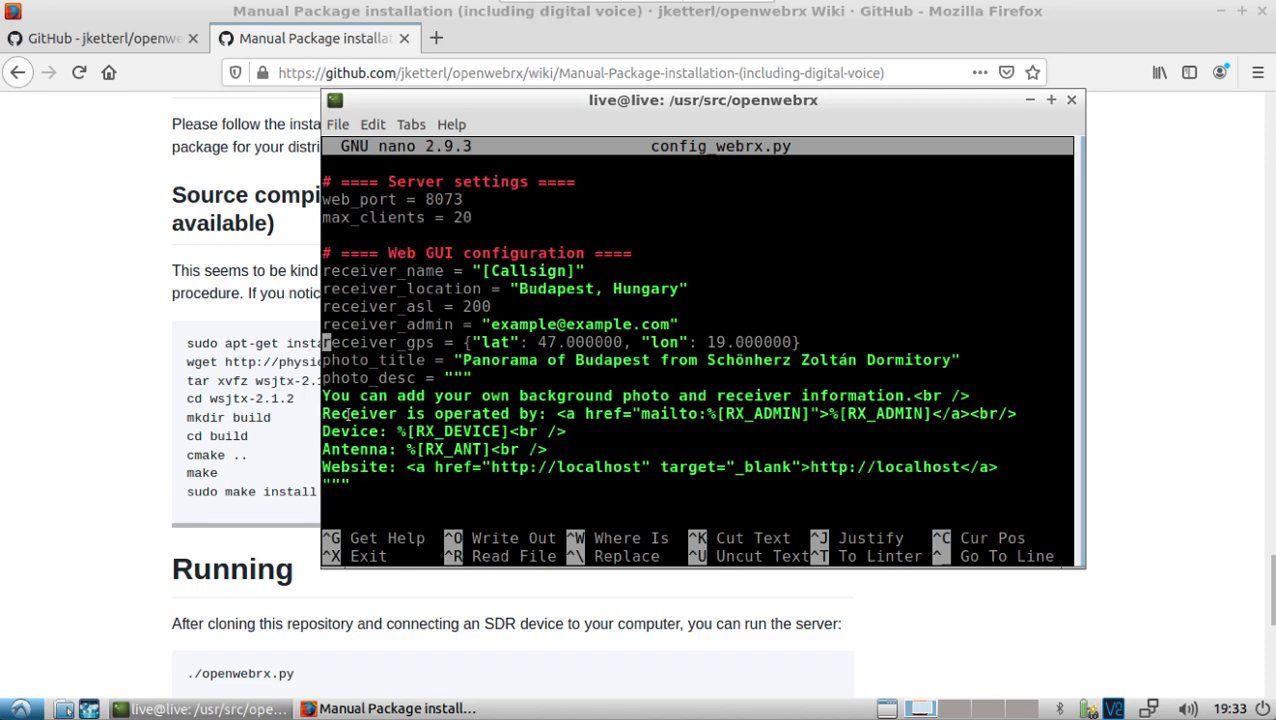
key("Up")
key("Down")
key("Down")
key("Down")
key("Down")
key("Down")
key("Down")
key("Down")
key("Down")
key("Down")
key("Down")
key("Down")
key("Down")
key("Down")
key("Down")
key("Down")
key("Down")
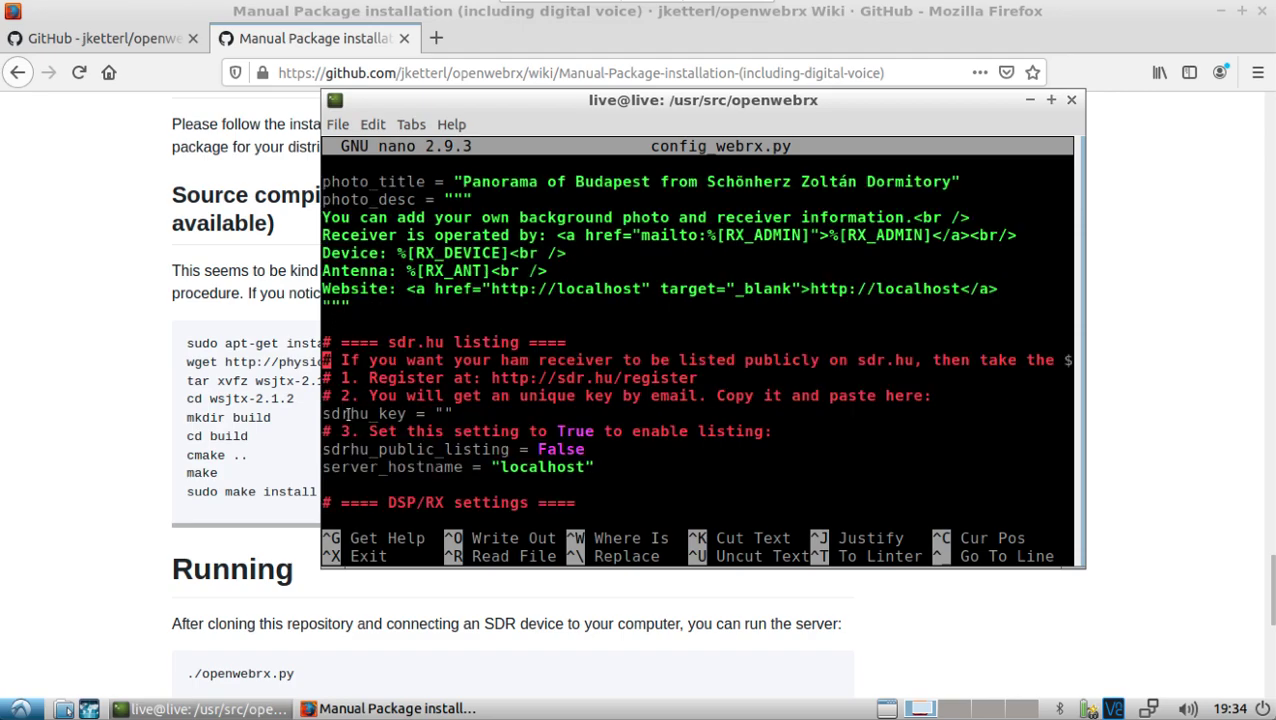
key("Down")
key("Down")
key("Down")
key("Down")
key("Down")
key("Down")
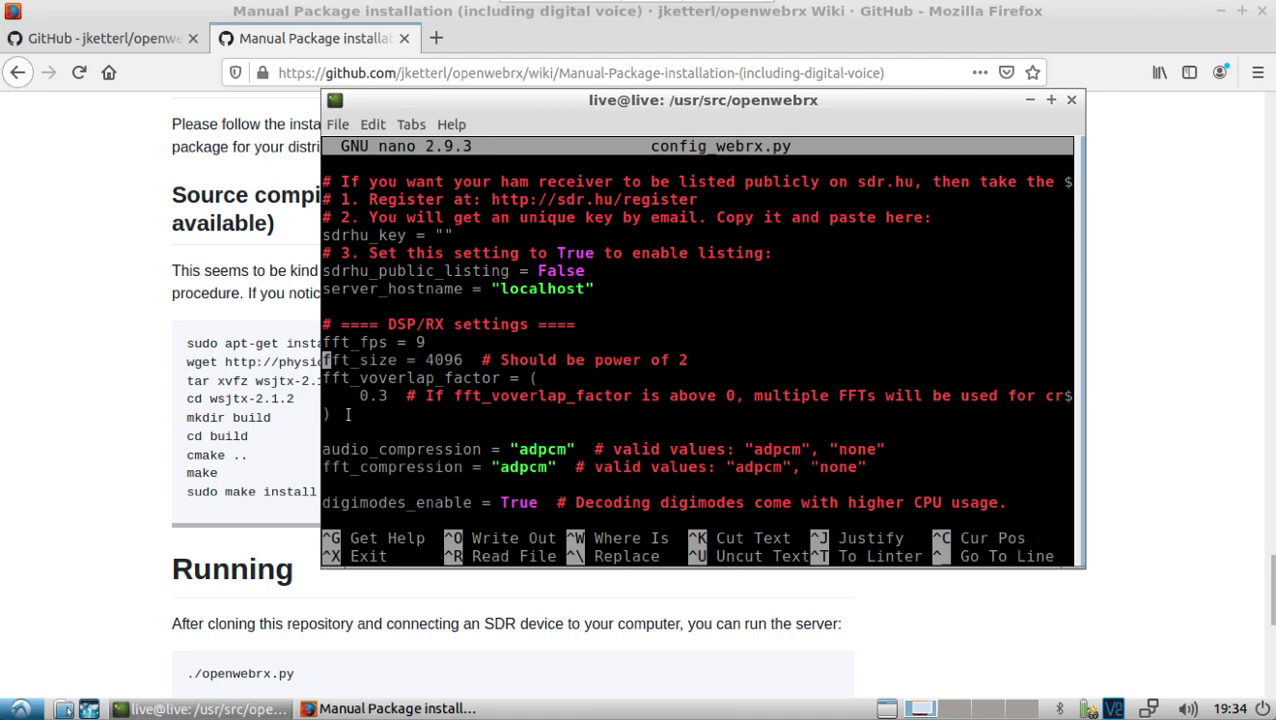
key("Down")
key("Down")
key("Down")
key("Down")
key("Down")
key("Down")
key("Down")
key("Down")
key("Down")
key("Down")
key("Down")
key("Down")
key("Down")
key("Down")
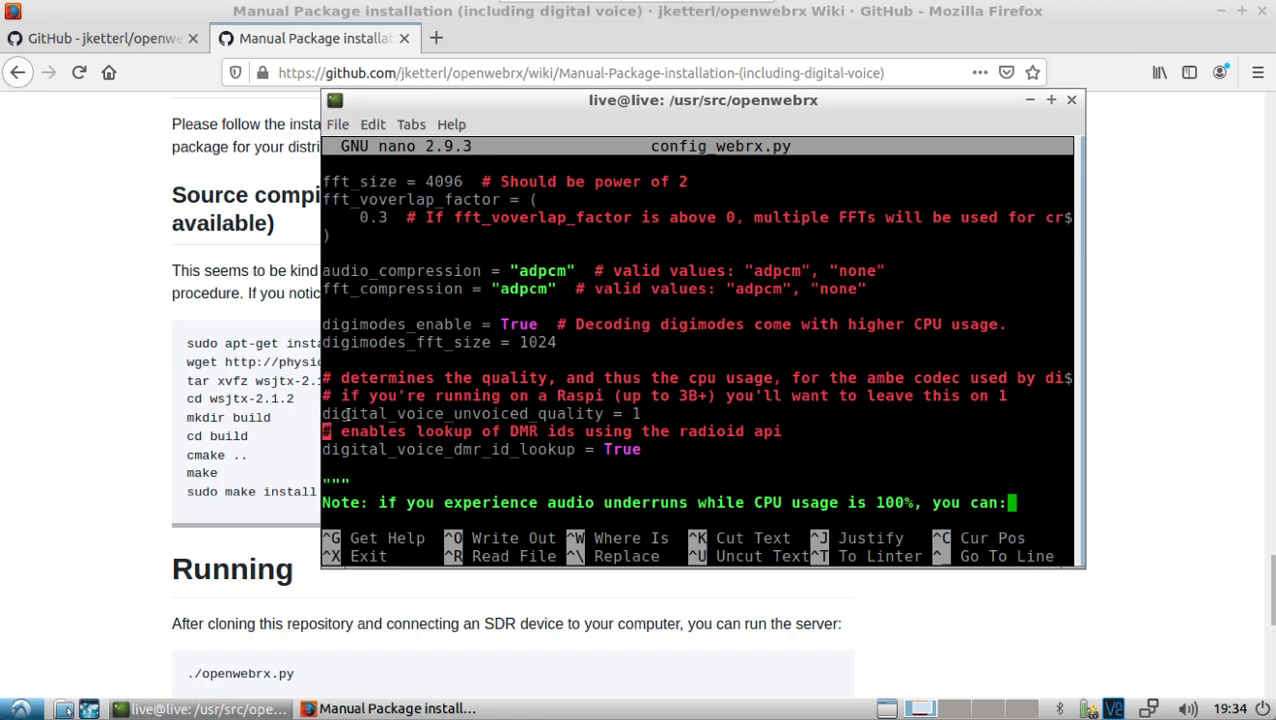
key("Down")
key("Down")
key("Down")
key("Down")
key("Down")
key("Down")
key("Down")
key("Down")
key("Down")
key("Down")
key("Down")
key("Down")
key("Down")
key("Down")
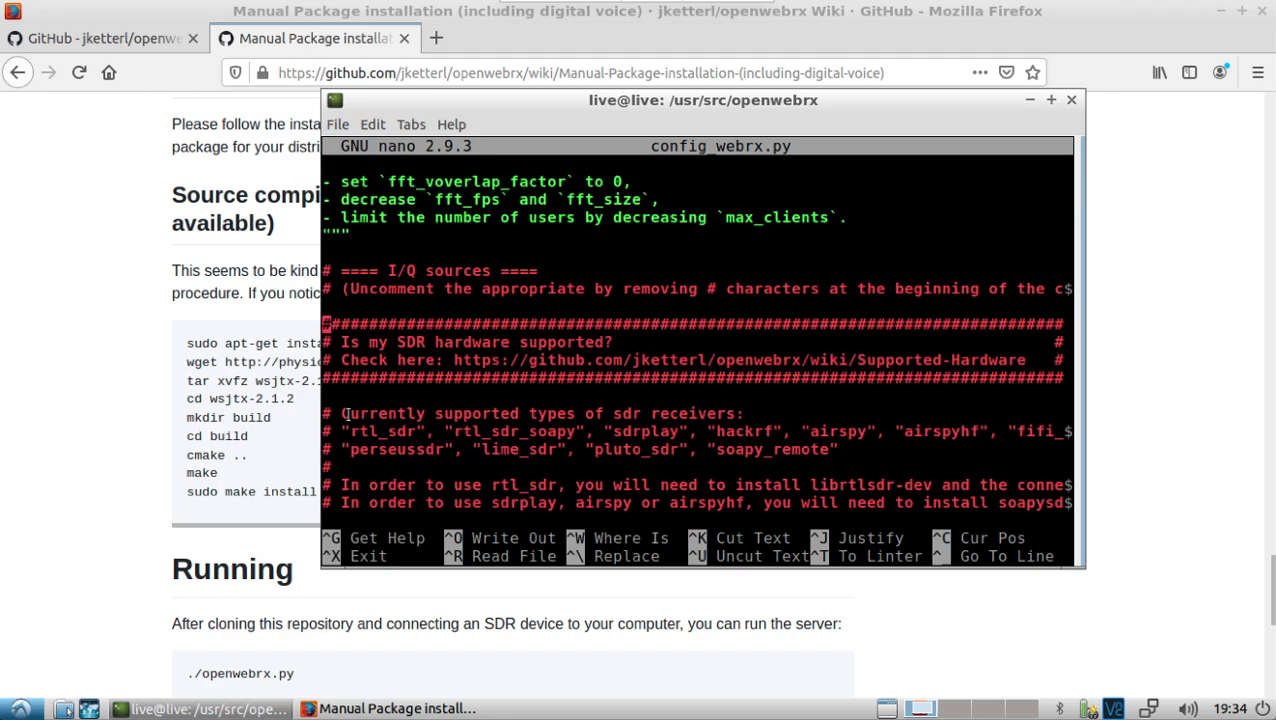
key("Down")
key("Down")
key("Down")
key("Down")
key("Down")
key("Down")
key("Down")
key("Down")
key("Down")
key("Down")
key("Down")
key("Down")
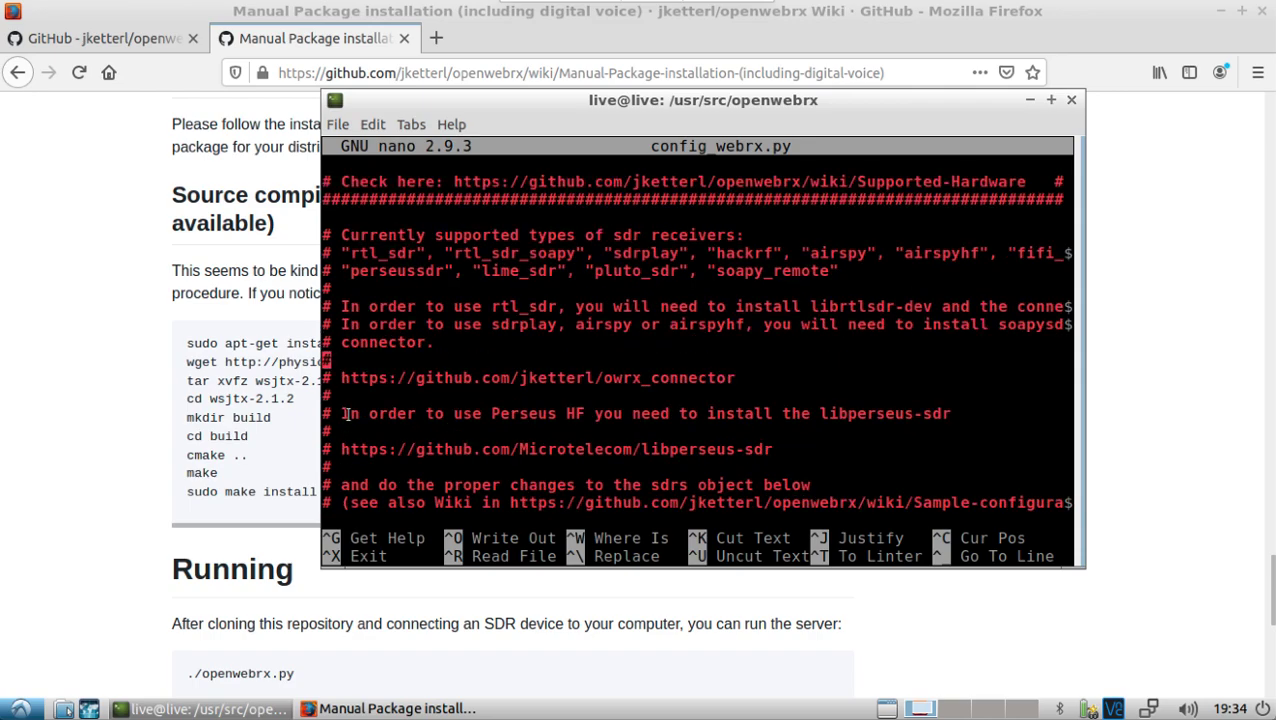
key("Down")
key("Down")
key("Down")
key("Down")
key("Down")
key("Down")
key("Down")
key("Down")
key("Down")
key("Down")
key("Down")
key("Down")
key("Down")
key("Down")
key("Down")
key("Down")
key("Down")
key("Down")
key("Down")
key("Down")
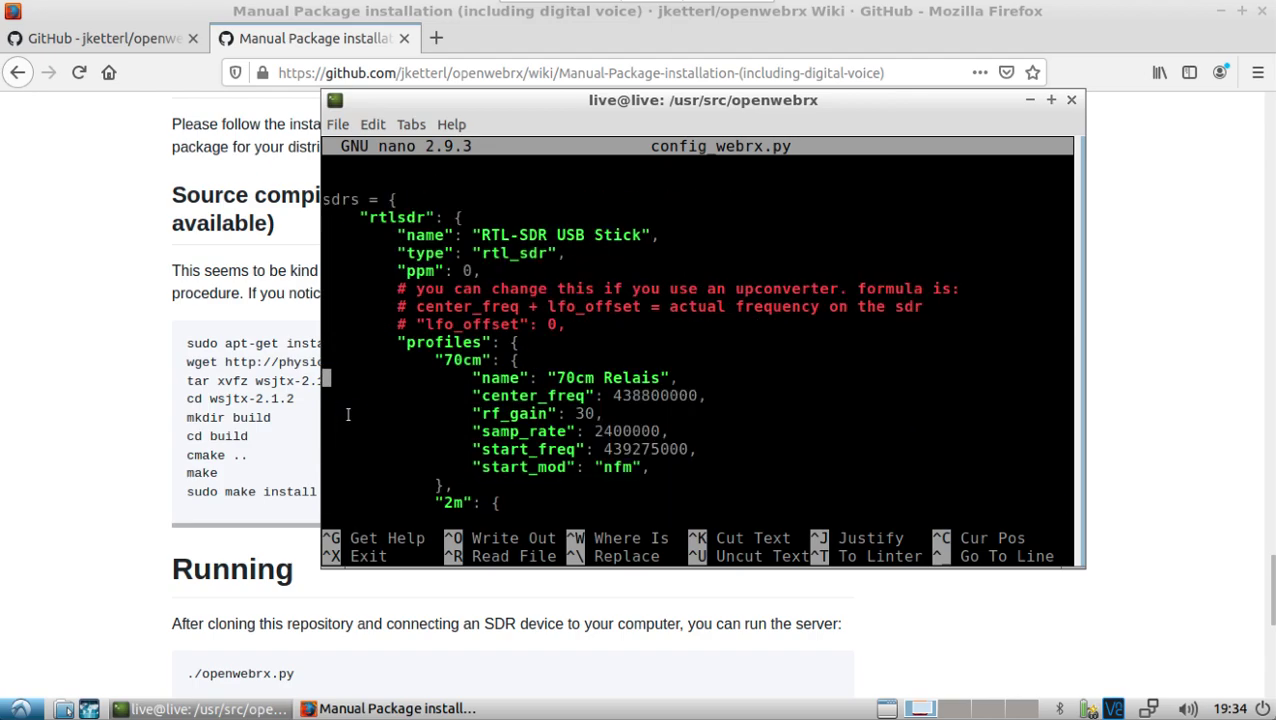
Step: Read through the rtlsdr, airspy and SDRPlay RSP1A profiles, ending at the start of the sdrplay entry
key("Down")
key("Down")
key("Down")
key("Down")
key("Down")
key("Down")
key("Down")
key("Down")
key("Down")
key("Down")
key("Down")
key("Down")
key("Down")
key("Down")
key("Down")
key("Down")
key("Down")
key("Down")
key("Down")
key("Down")
key("Down")
key("Down")
key("Down")
key("Down")
key("Down")
key("Down")
key("Down")
key("Down")
key("Down")
key("Down")
key("Down")
key("Down")
key("Down")
key("Down")
key("Down")
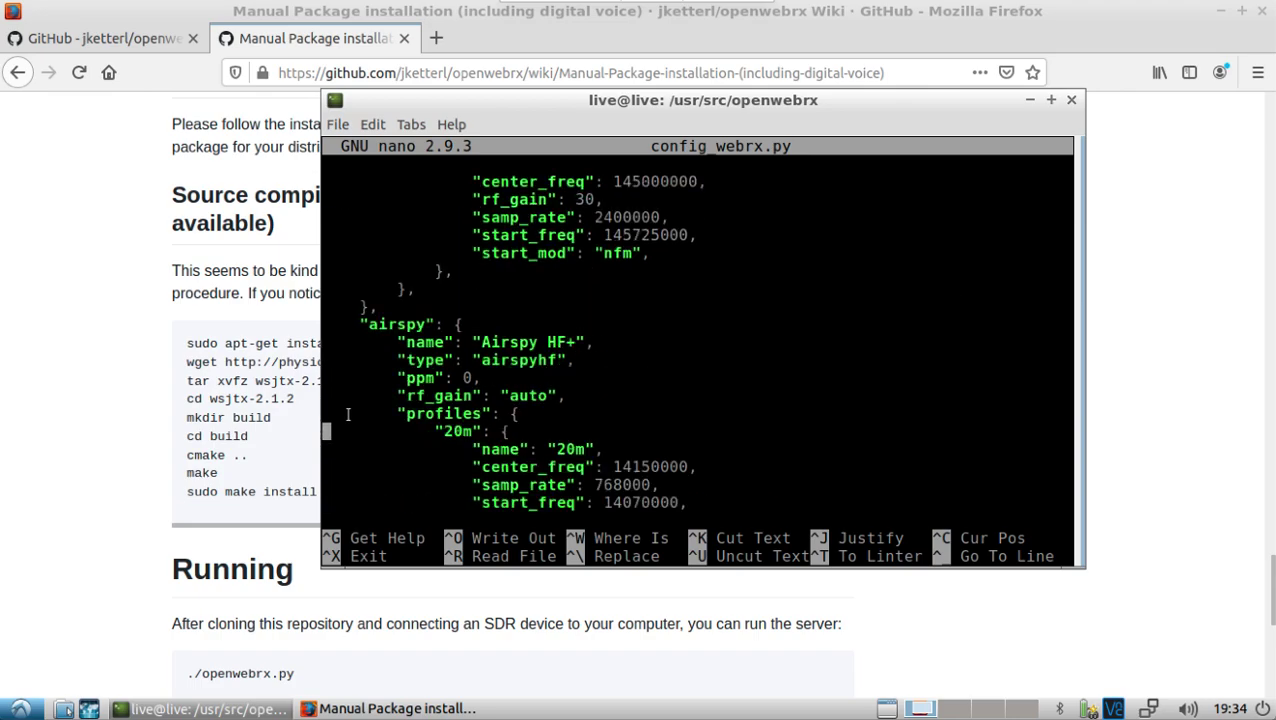
key("Down")
key("Down")
key("Down")
key("Down")
key("Down")
key("Down")
key("Down")
key("Down")
key("Down")
key("Down")
key("Down")
key("Down")
key("Down")
key("Down")
key("Down")
key("Down")
key("Down")
key("Down")
key("Down")
key("Down")
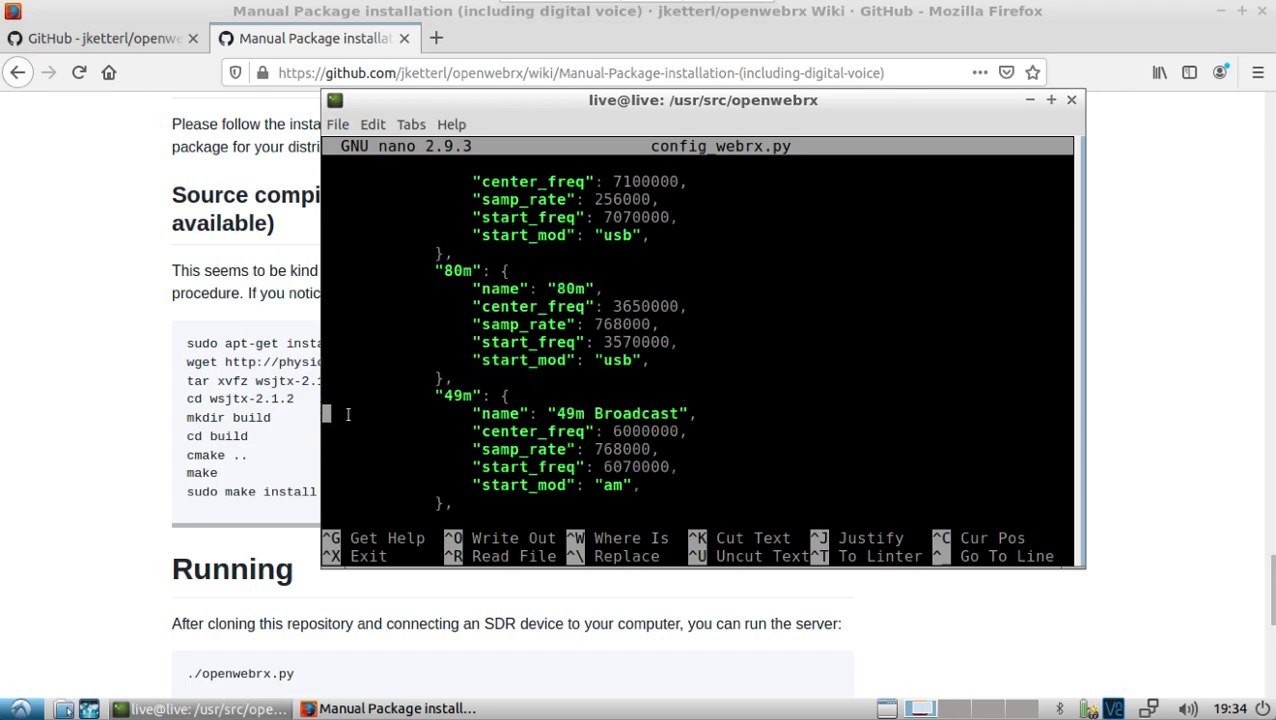
key("Down")
key("Down")
key("Down")
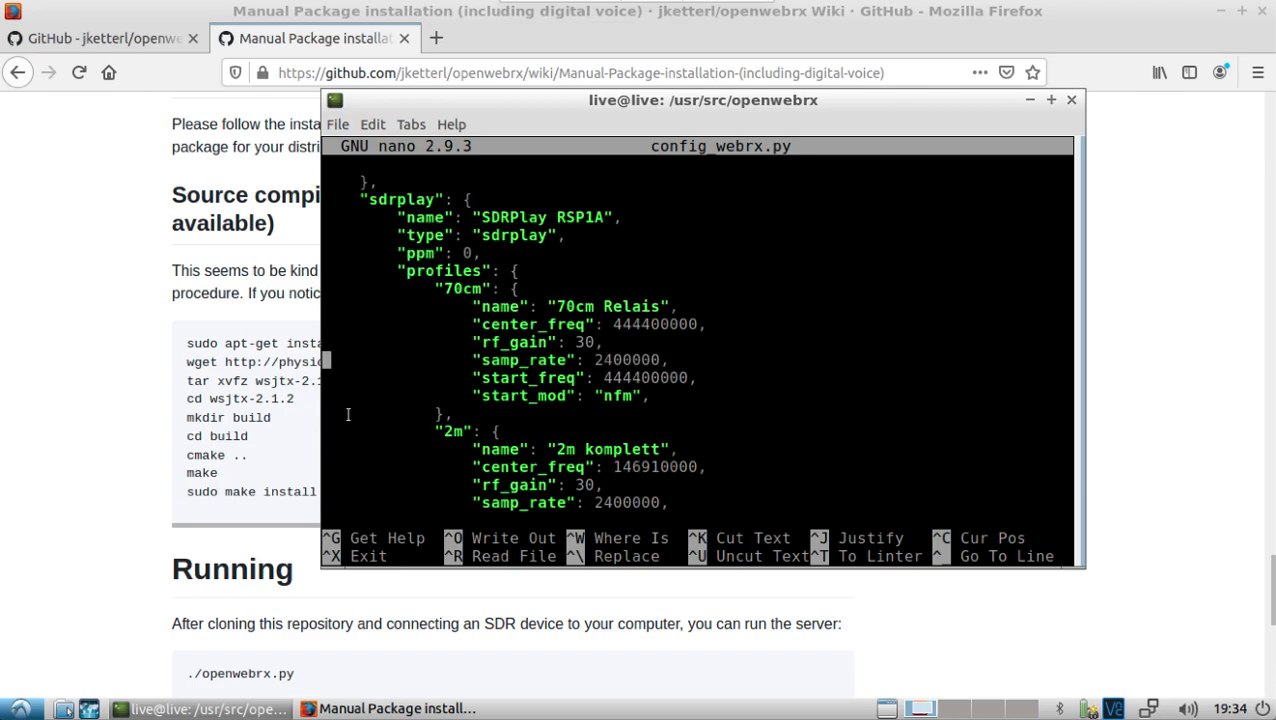
key("Up")
key("Up")
key("Up")
key("Up")
key("Up")
key("Up")
key("Up")
key("Up")
key("Right")
key("Right")
key("Right")
key("Right")
key("Right")
key("Right")
key("Right")
key("Right")
key("Right")
key("Right")
key("Right")
key("Right")
key("Right")
key("Right")
key("Right")
key("Right")
key("Right")
key("Right")
key("Right")
key("Right")
key("Down")
key("Down")
key("Down")
key("Down")
key("Down")
key("Down")
key("Down")
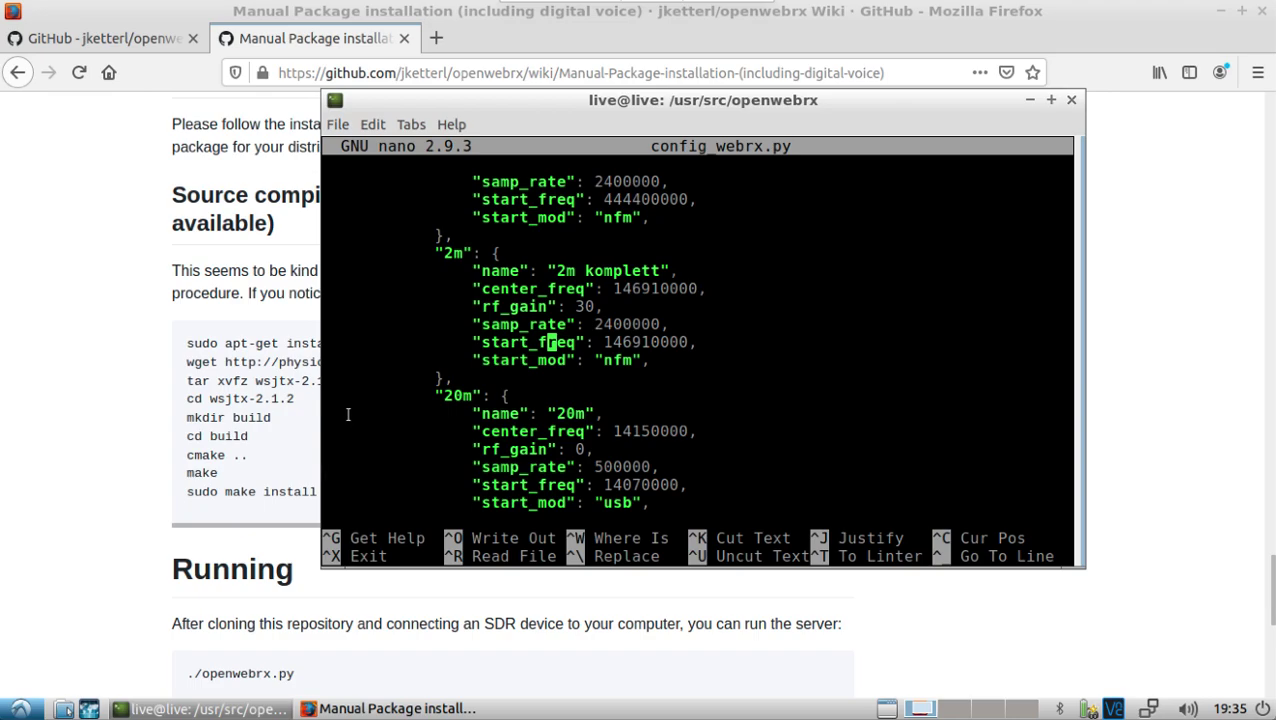
key("Down")
key("Down")
key("Down")
key("Down")
key("Down")
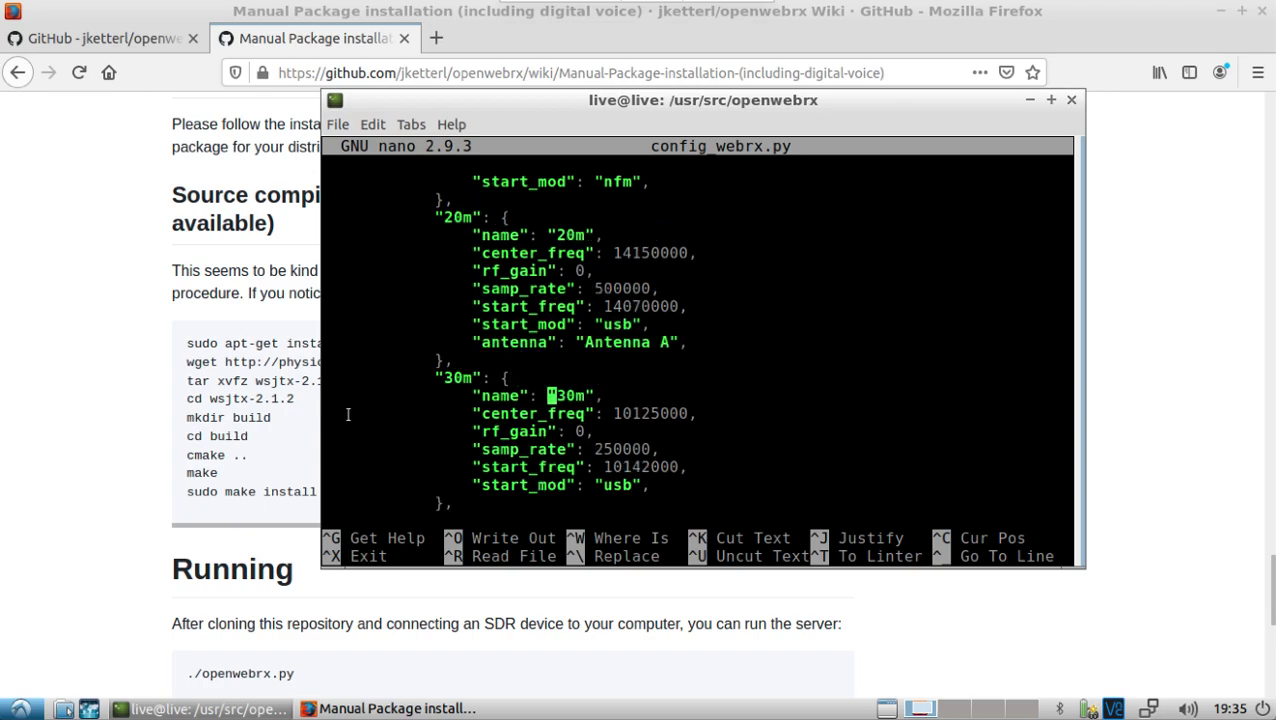
key("Down")
key("Down")
key("Down")
key("Down")
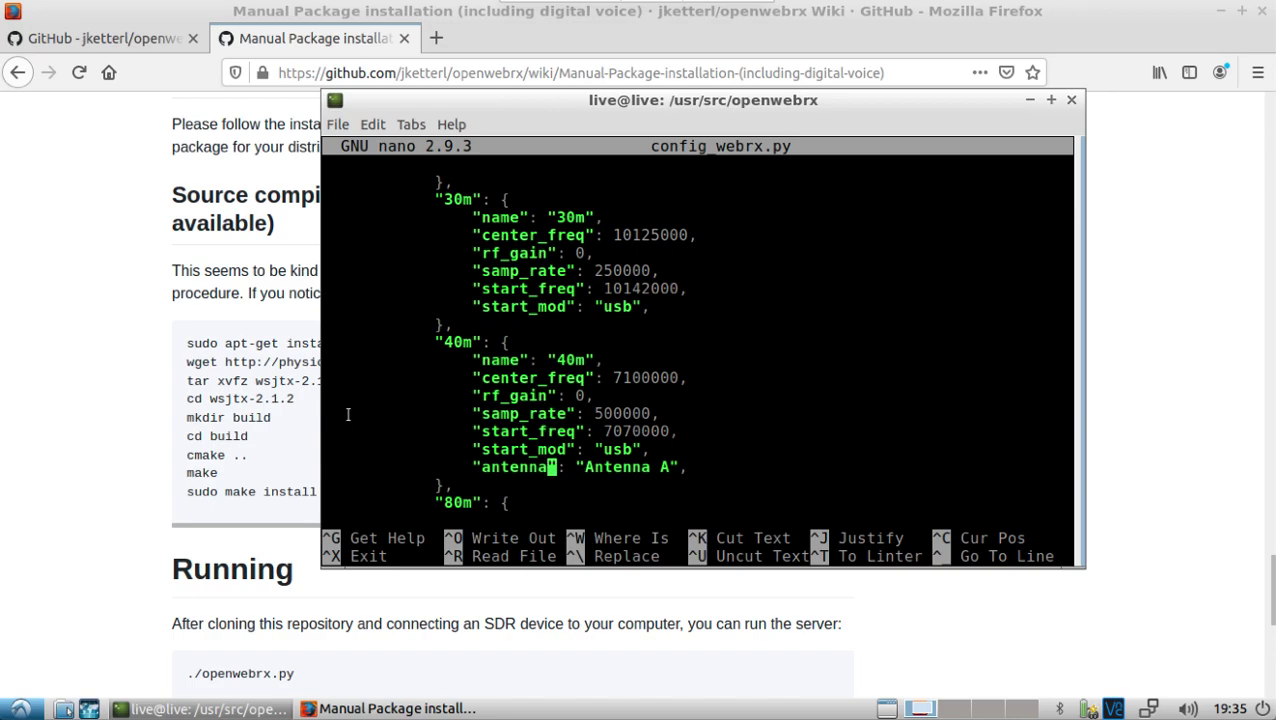
key("Up")
key("Up")
key("Up")
key("Up")
key("Up")
key("Up")
key("Up")
key("Up")
key("Up")
key("Up")
key("Up")
key("Up")
key("Up")
key("Up")
key("Up")
key("Up")
key("Up")
key("Up")
key("Up")
key("Up")
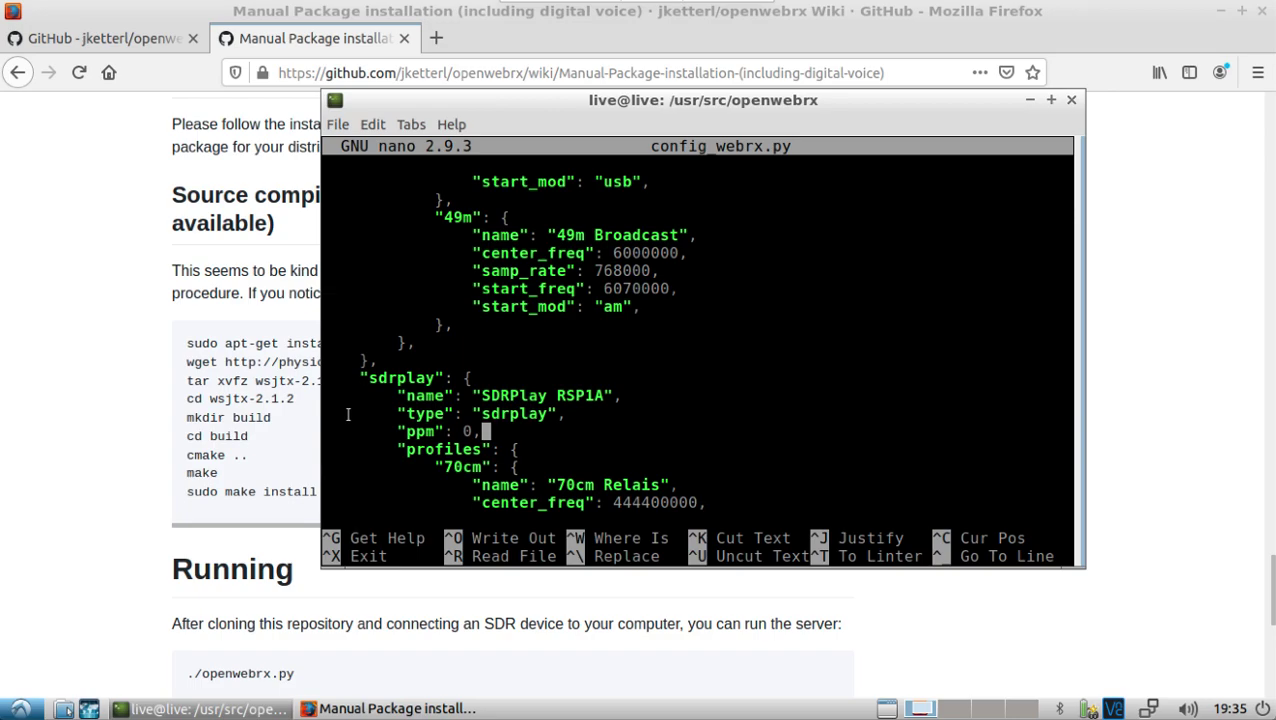
Step: Launch a second LXTerminal from System Tools and place it over the editor
left_click(22, 709)
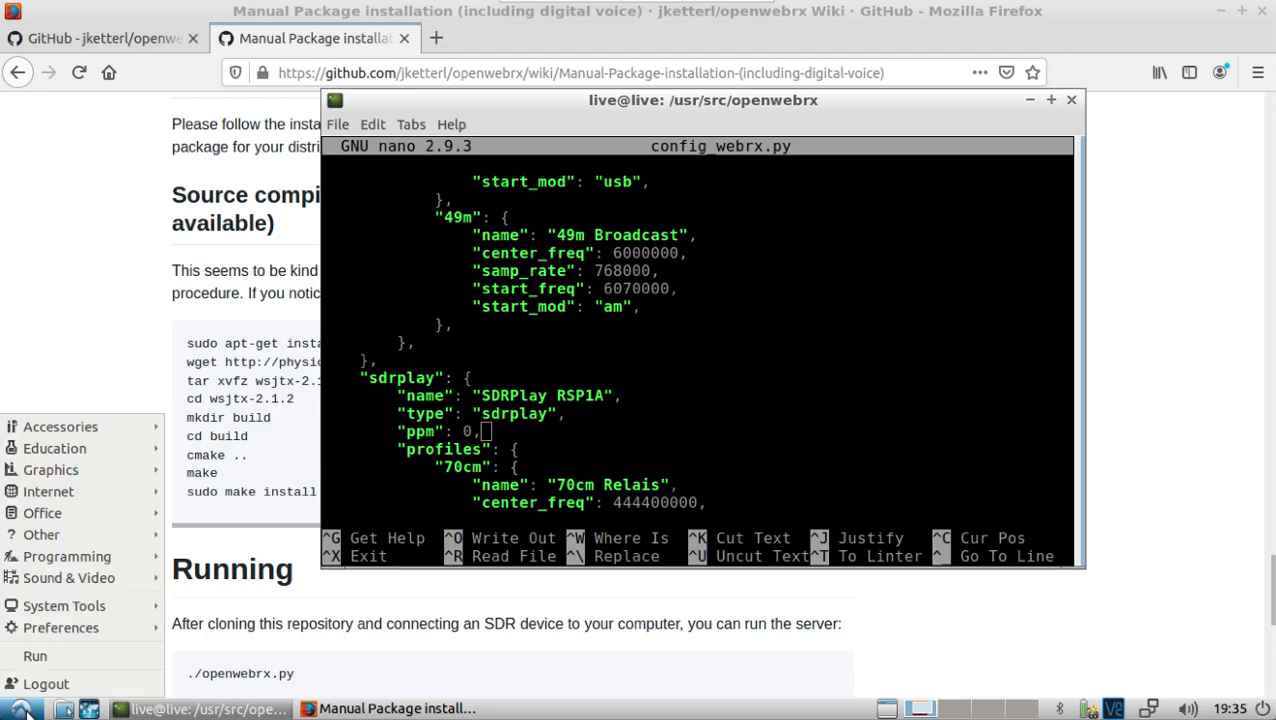
mouse_move(100, 606)
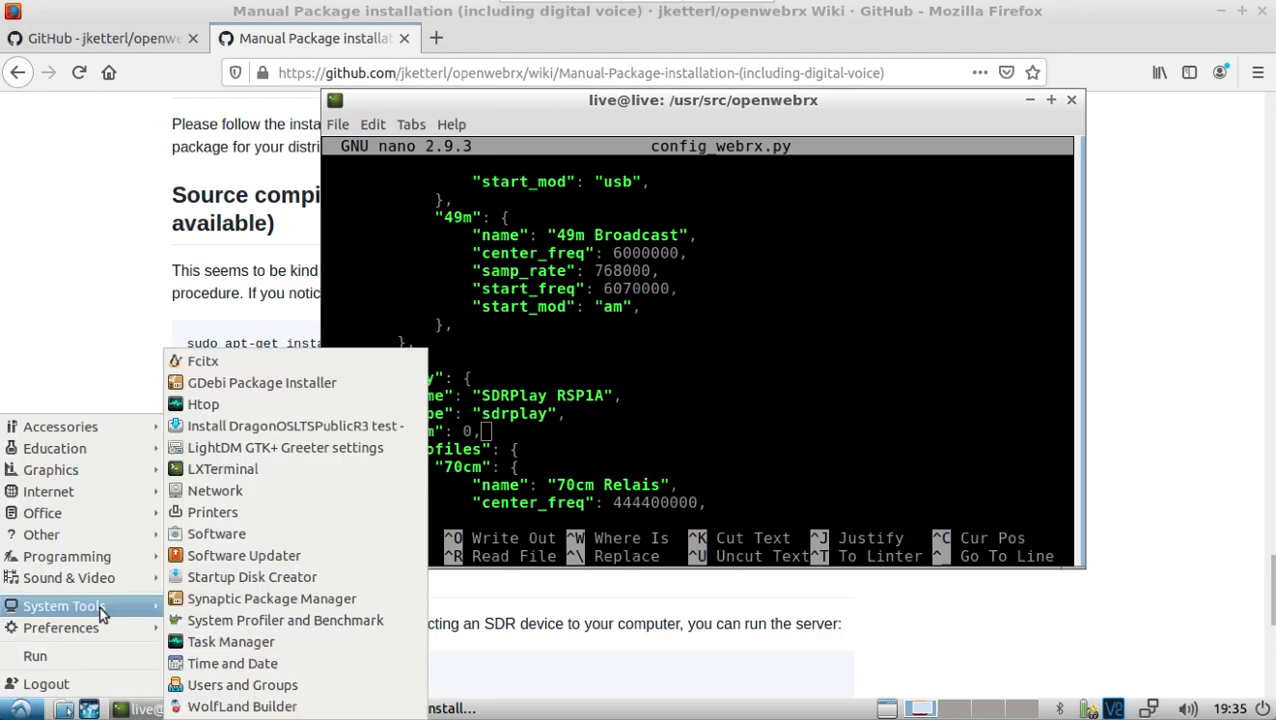
left_click(199, 474)
left_click_drag(140, 277, 320, 202)
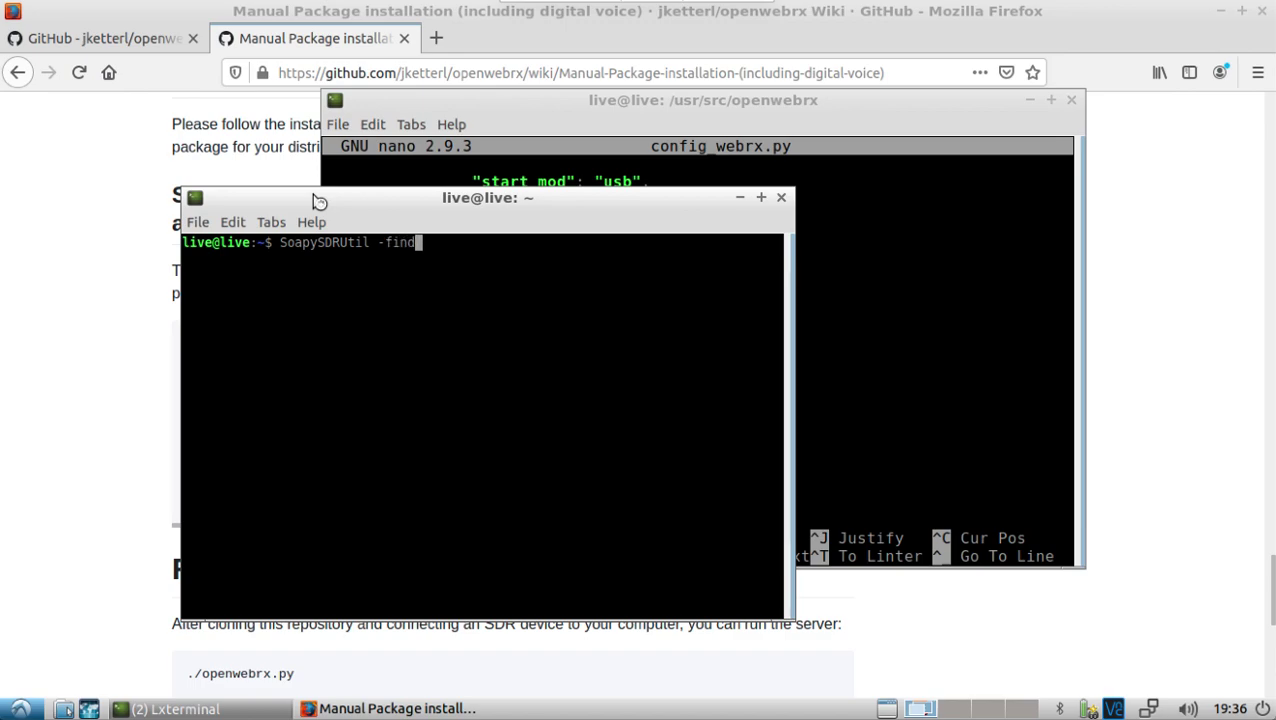
Step: Run SoapySDRUtil -find and SoapySDRUtil -probe=driver=sdrplay to show the RSP1A's receive capabilities
type("SoapySDRUtil -find")
key("Return")
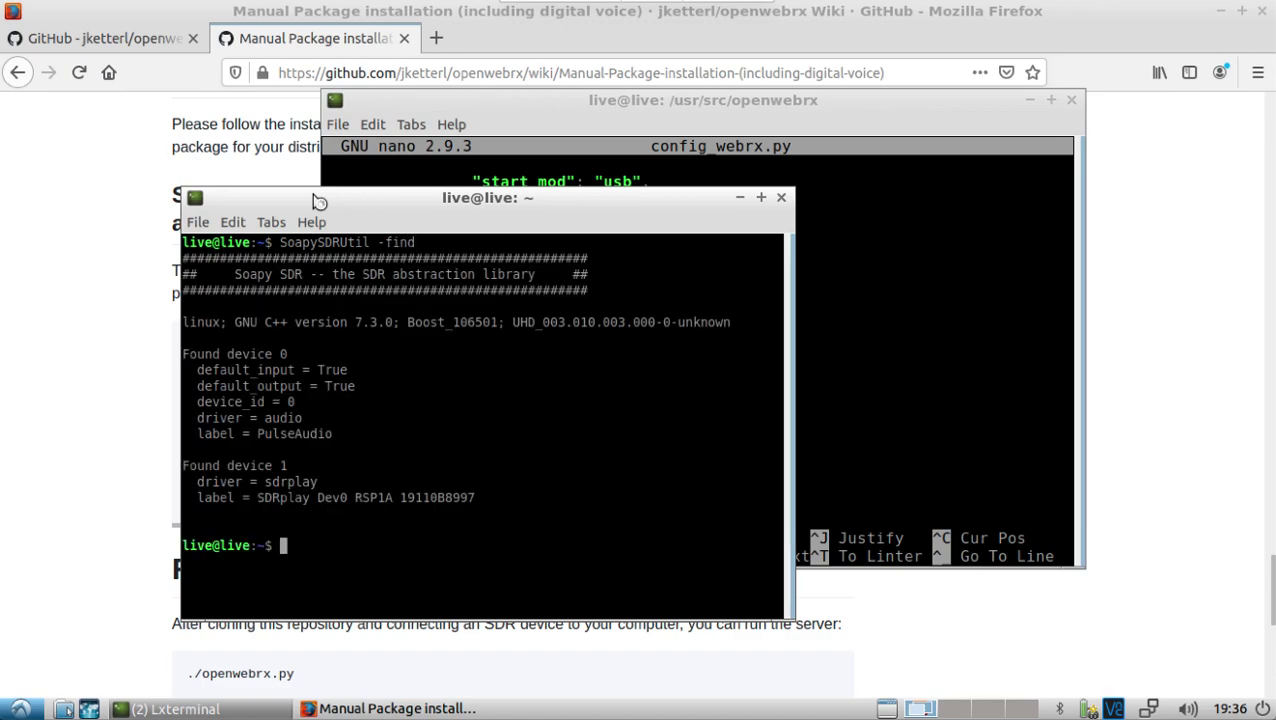
key("Up")
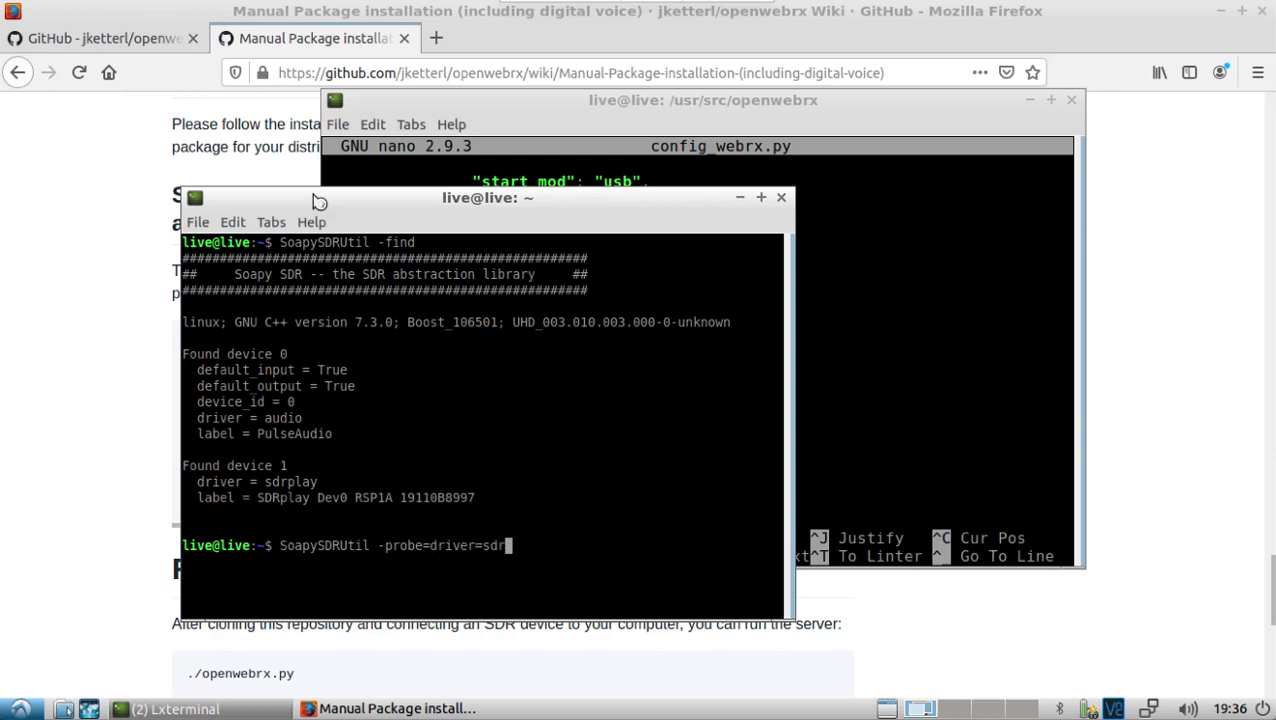
key("Return")
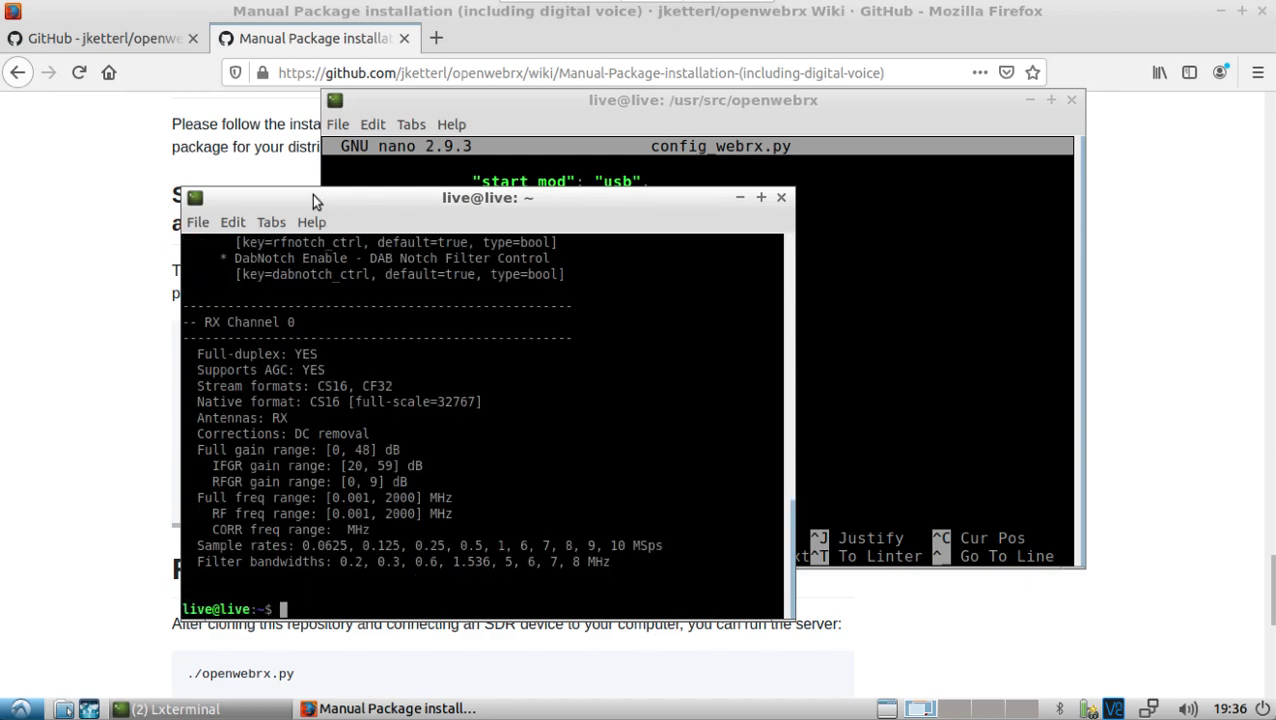
left_click_drag(294, 420, 258, 421)
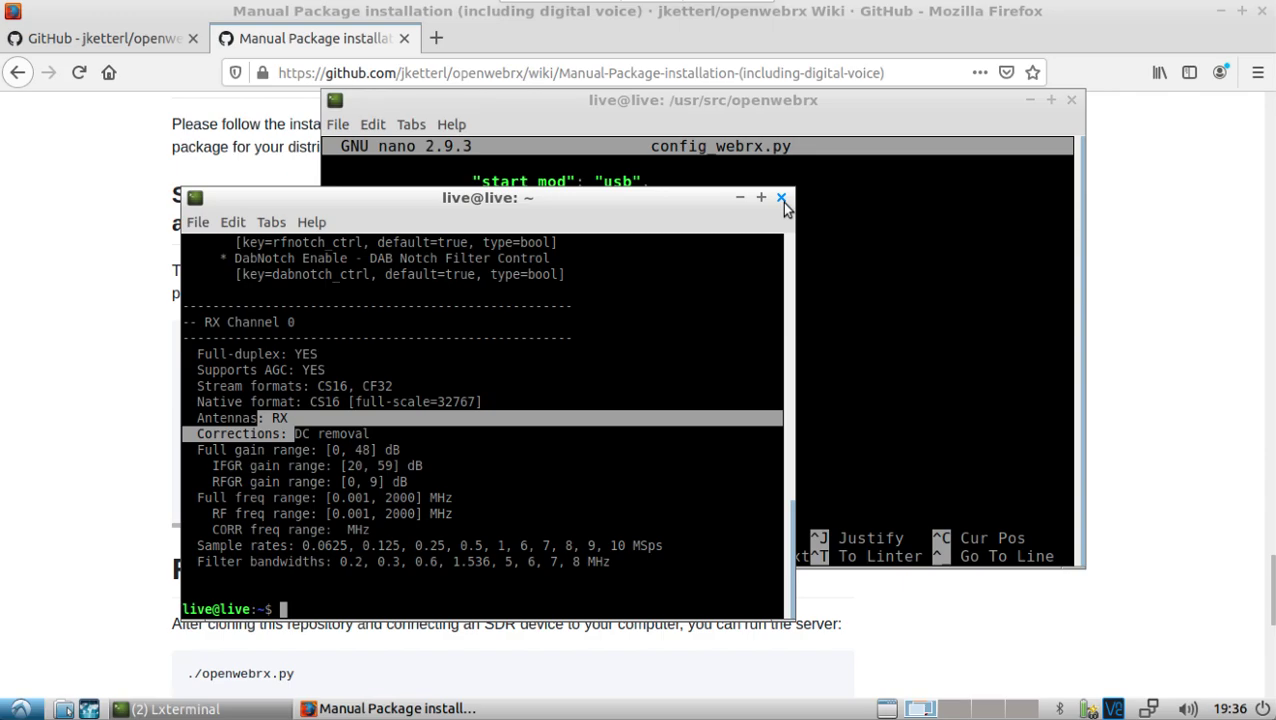
Step: Close the second terminal, exit nano, and run sudo ./openwebrx.py from /usr/src/openwebrx
left_click(781, 199)
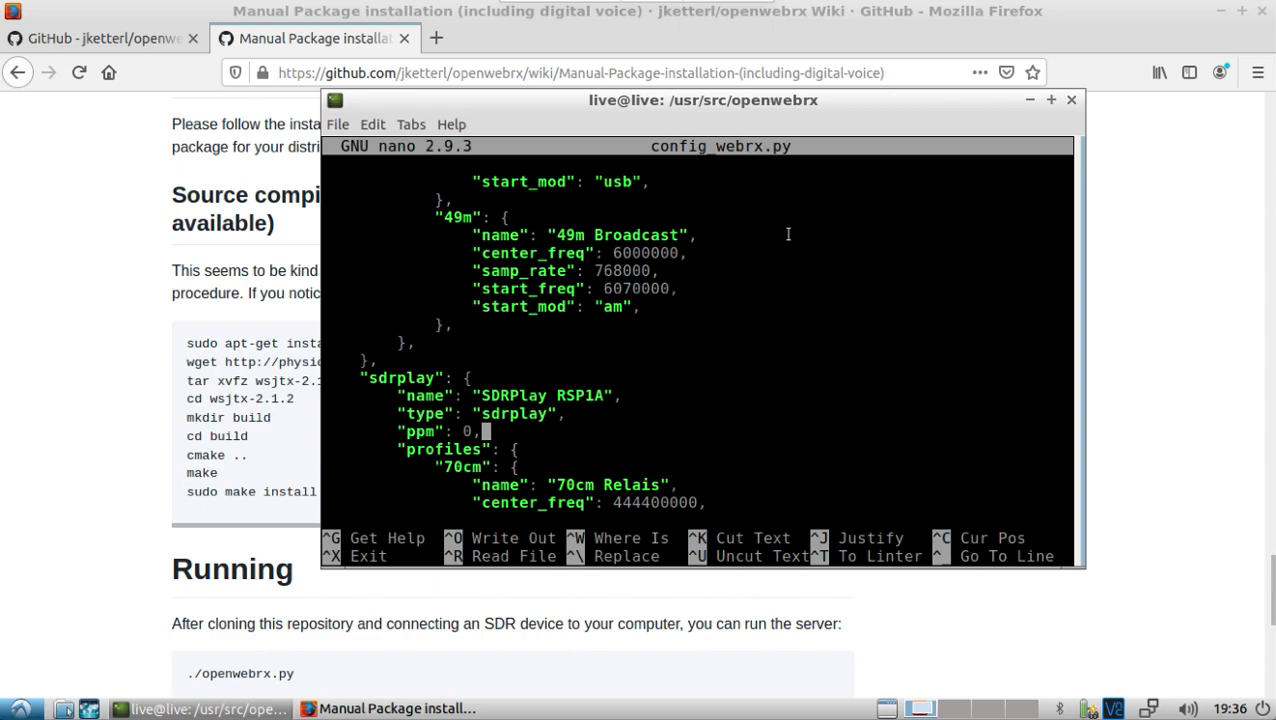
key("ctrl+x")
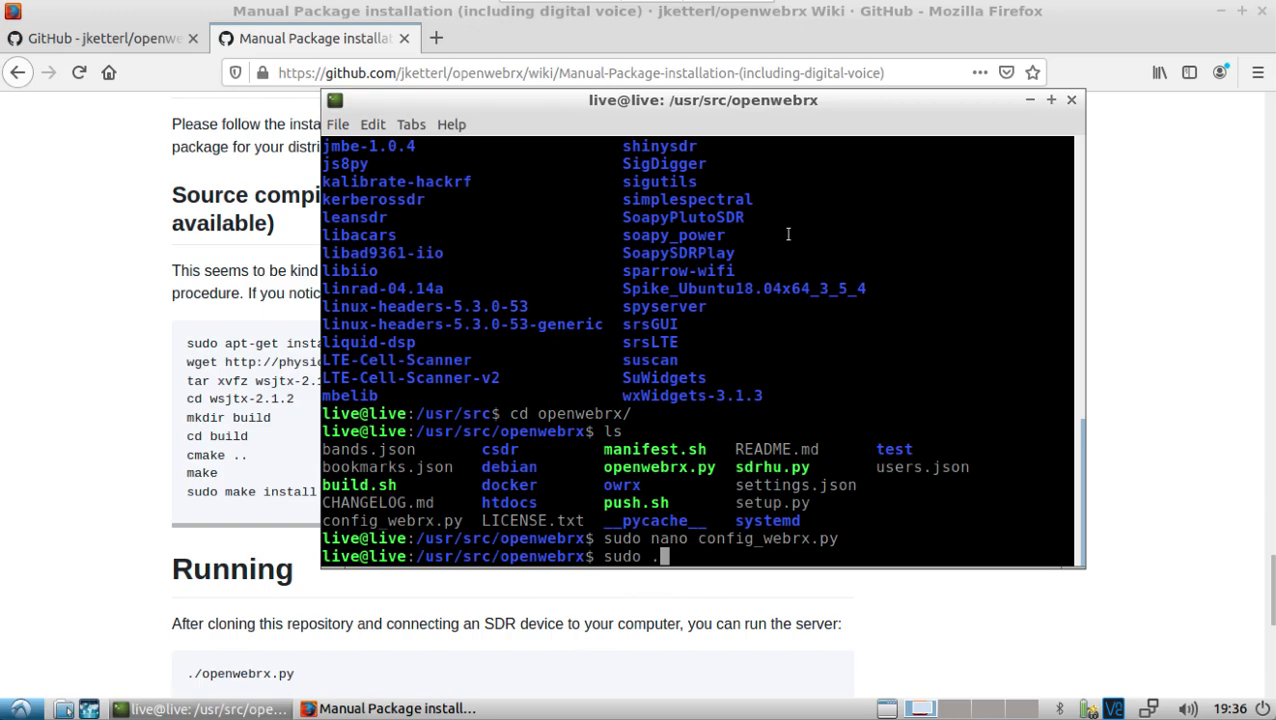
type("sudo ./op")
key("Tab")
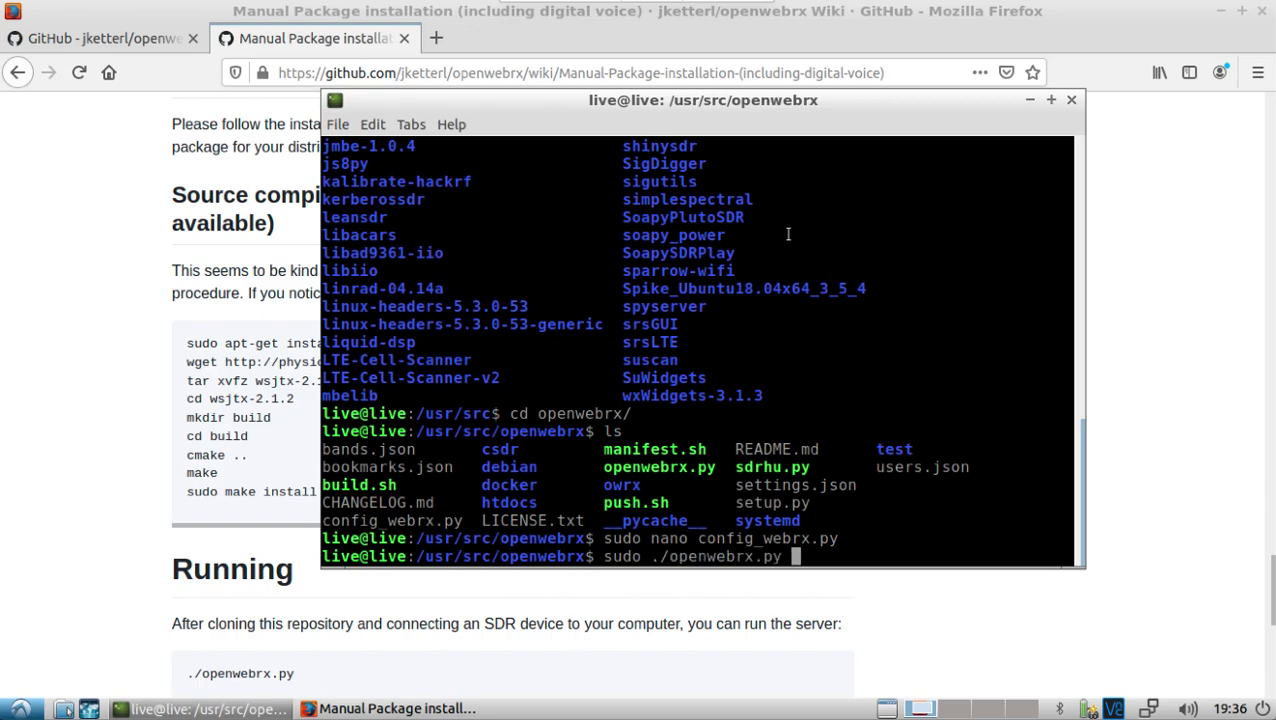
key("Return")
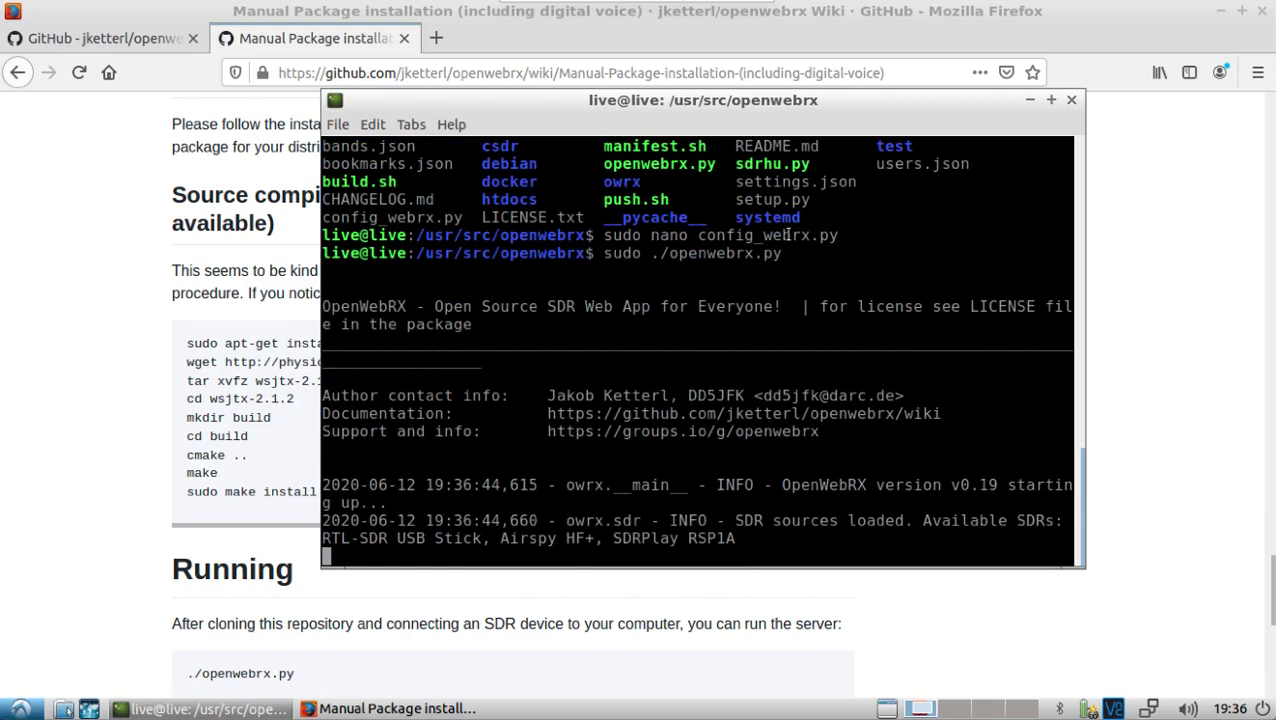
Step: Load localhost:8073 in a new tab and start the receiver on the 70cm Relais profile
left_click(435, 38)
type("lo")
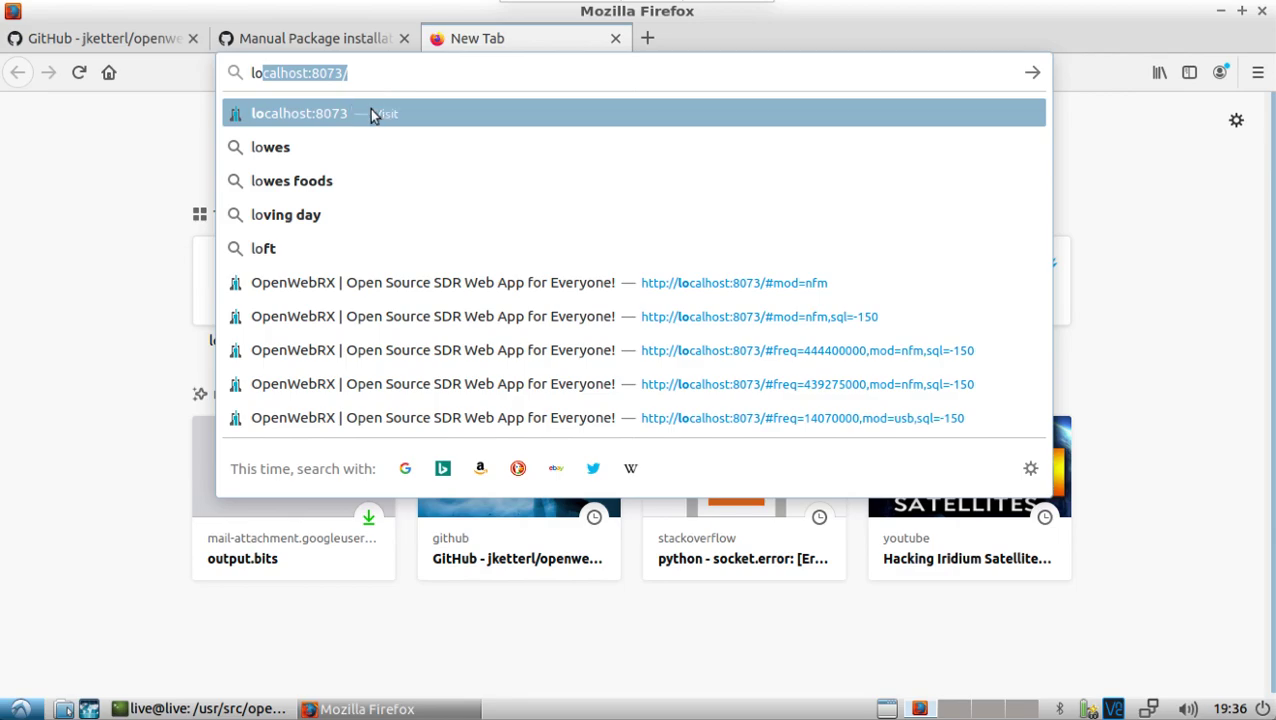
left_click(372, 111)
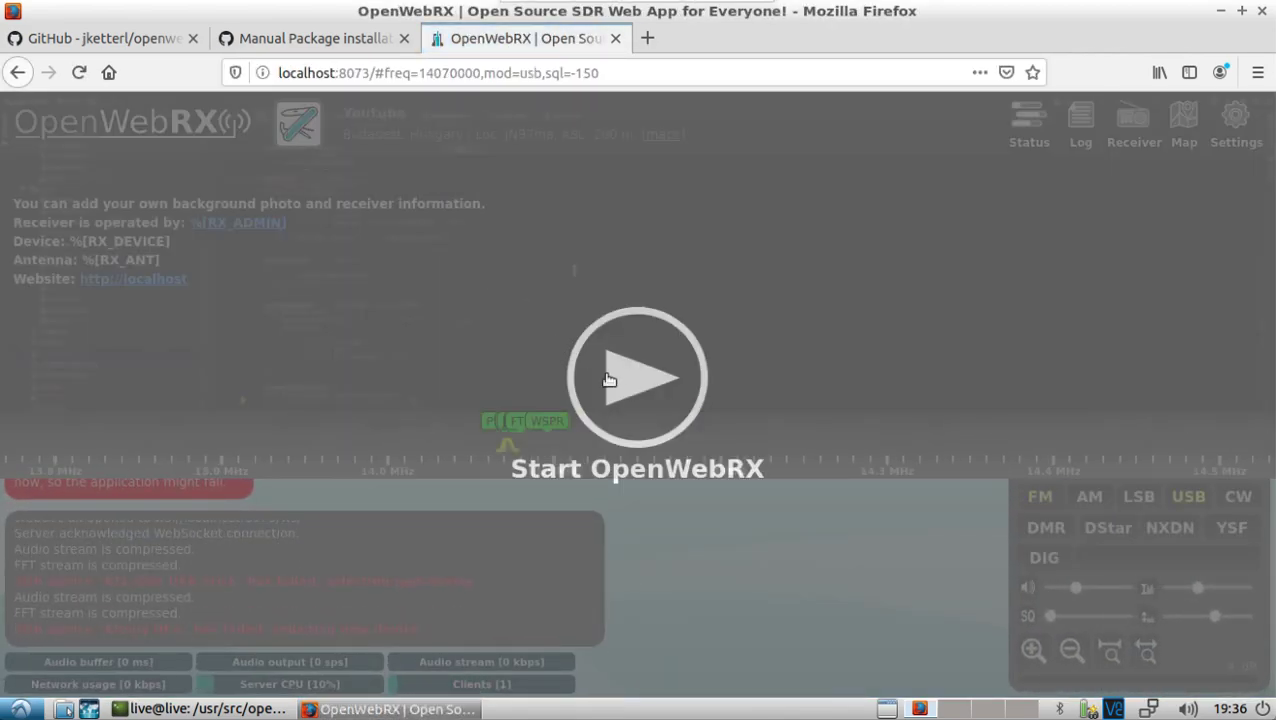
left_click(618, 390)
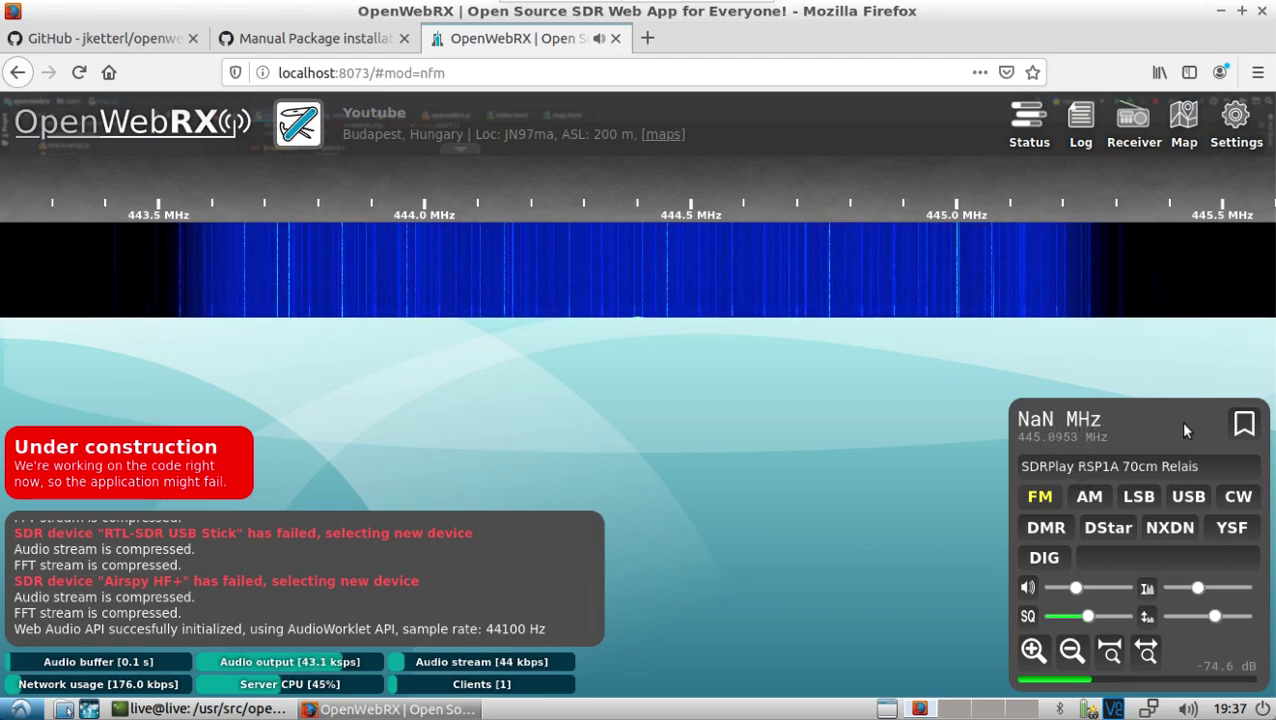
Step: Switch to the 2m komplett profile, raise the volume, and tune signals near 147.0 and 147.53 MHz
left_click(1093, 466)
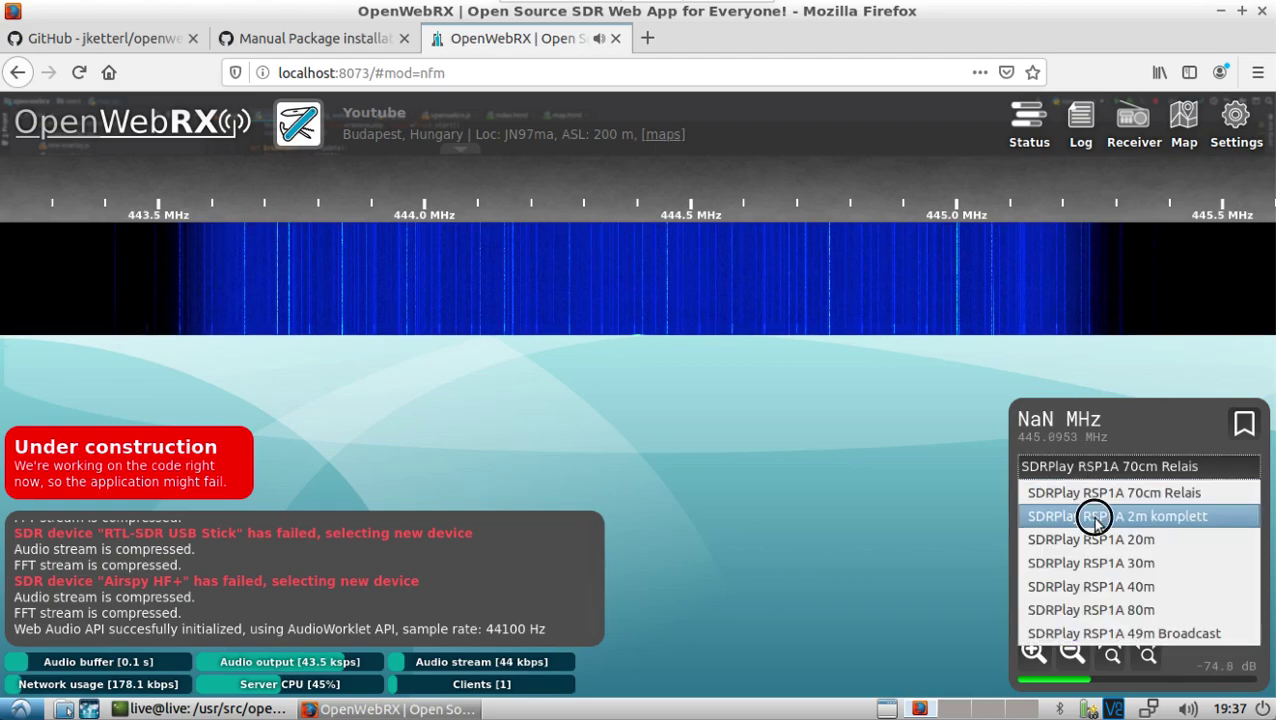
left_click(1091, 516)
left_click_drag(1076, 590, 1106, 590)
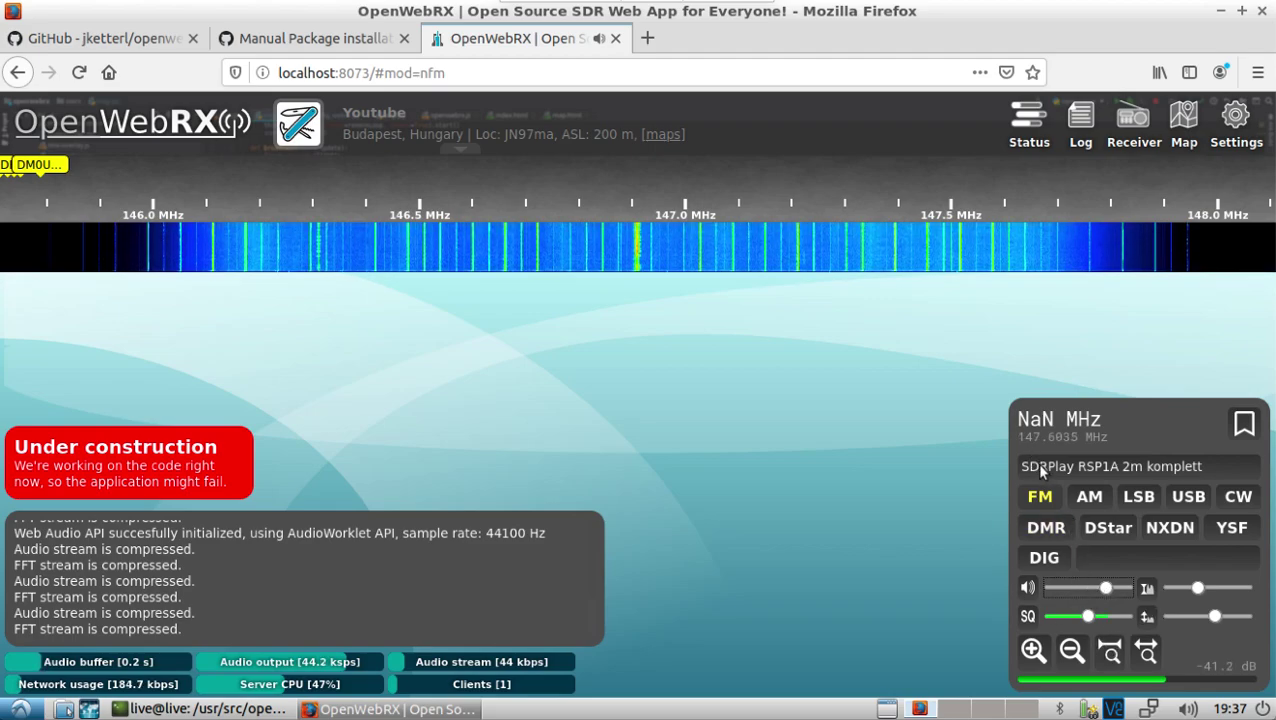
left_click(1187, 709)
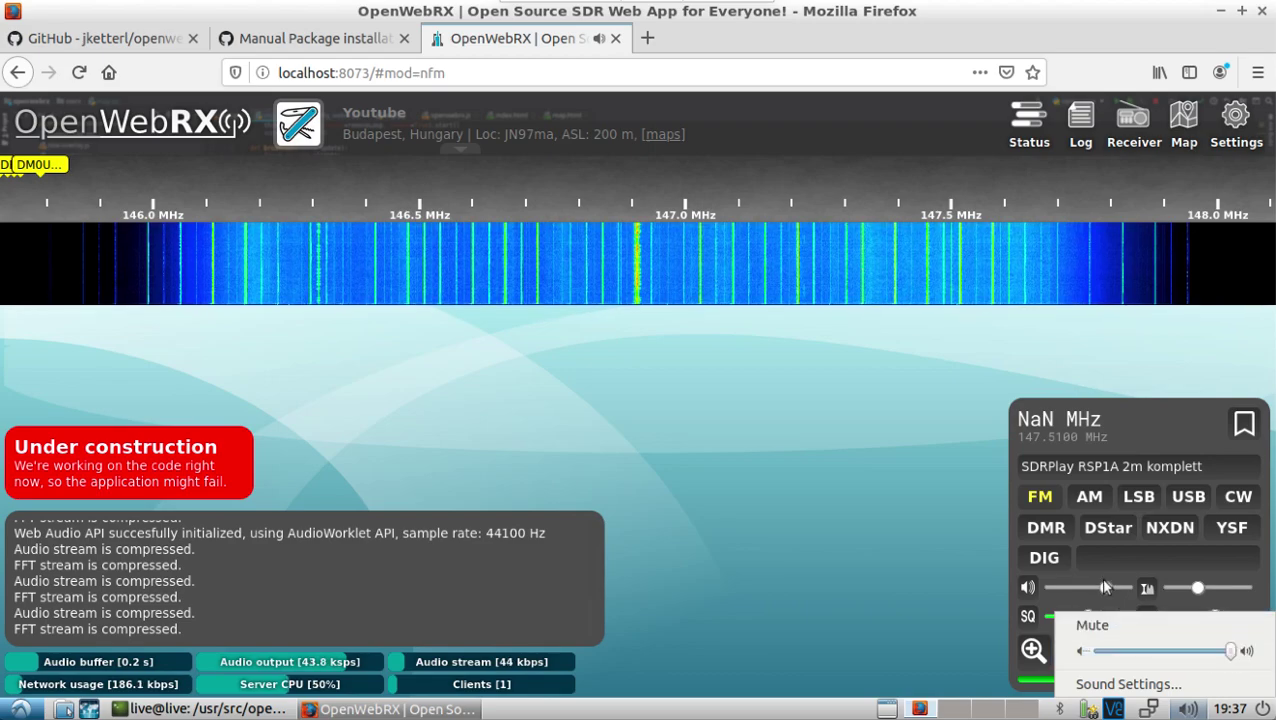
left_click_drag(1105, 587, 1134, 588)
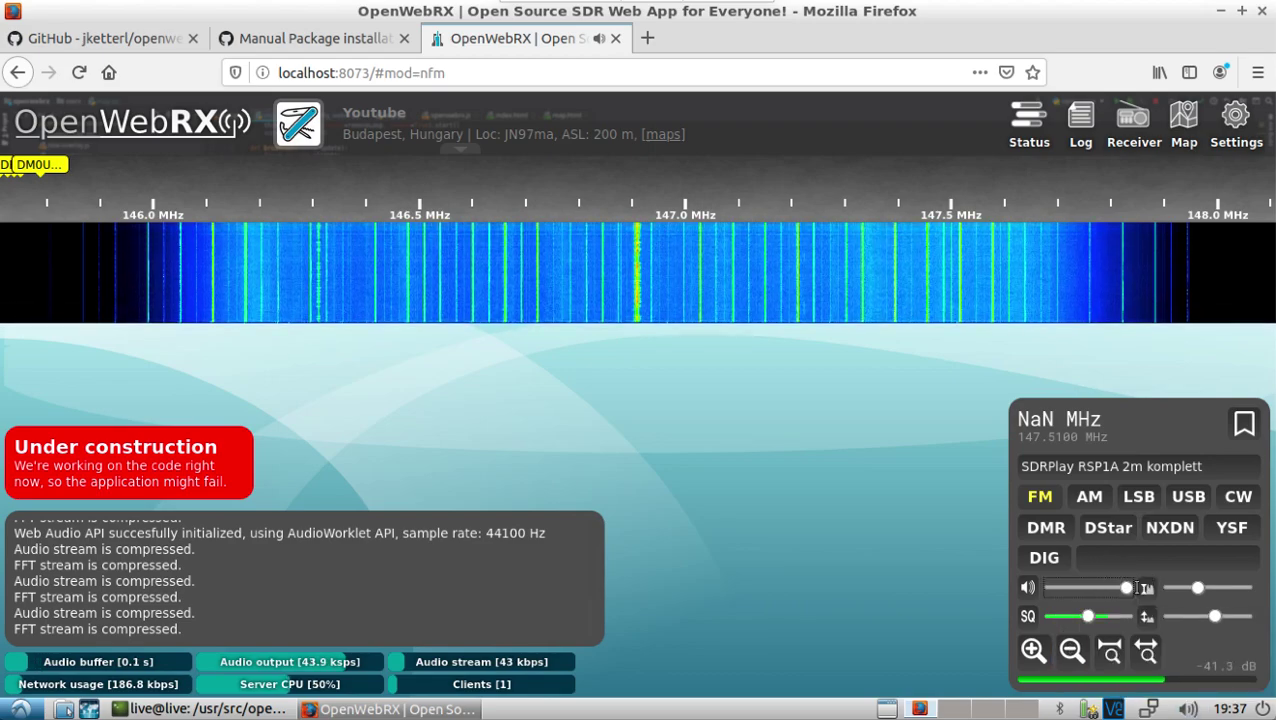
left_click(634, 257)
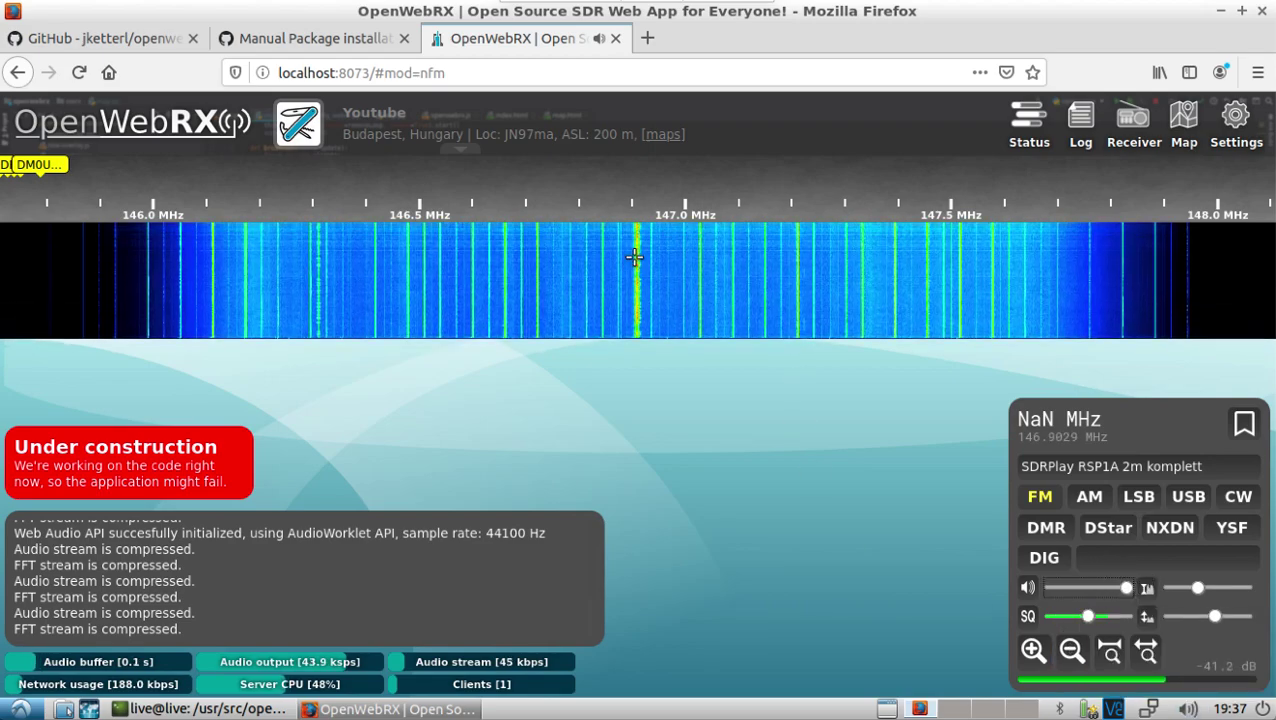
left_click(968, 280)
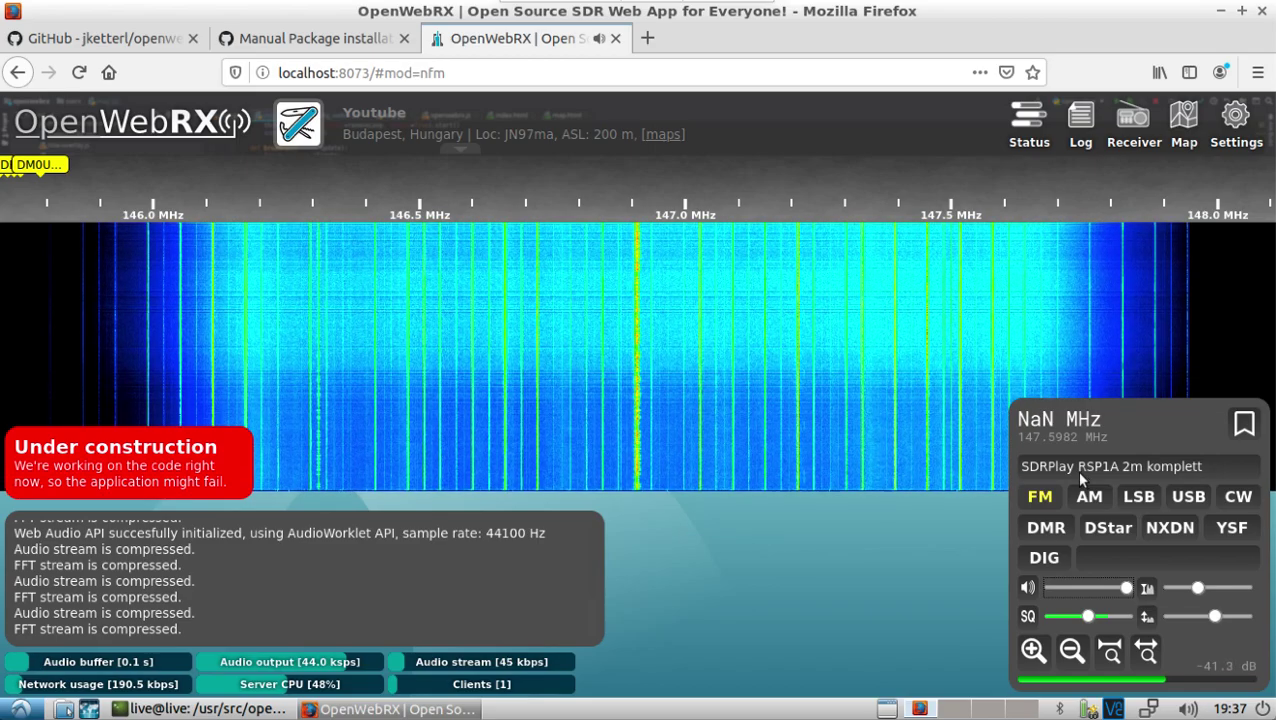
Step: Briefly try the 70cm Relais profile, then go back to 2m komplett
left_click(1078, 470)
left_click(1080, 492)
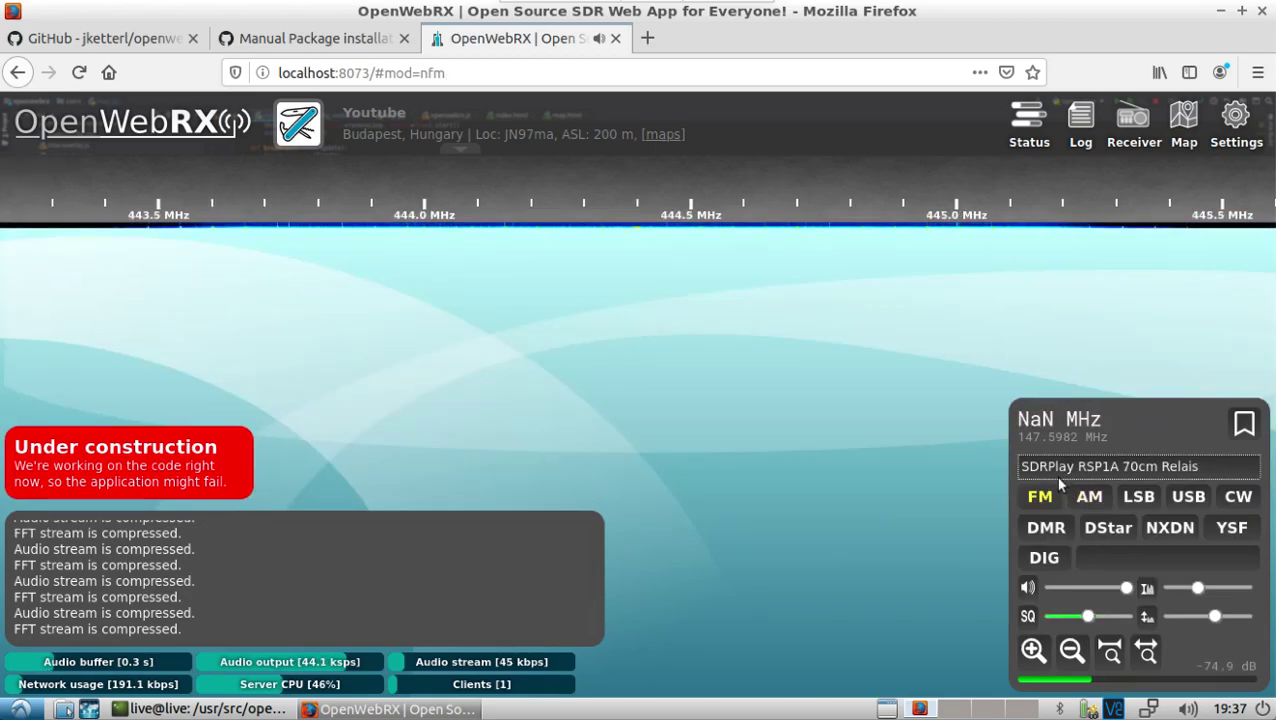
left_click(1122, 588)
left_click(1114, 470)
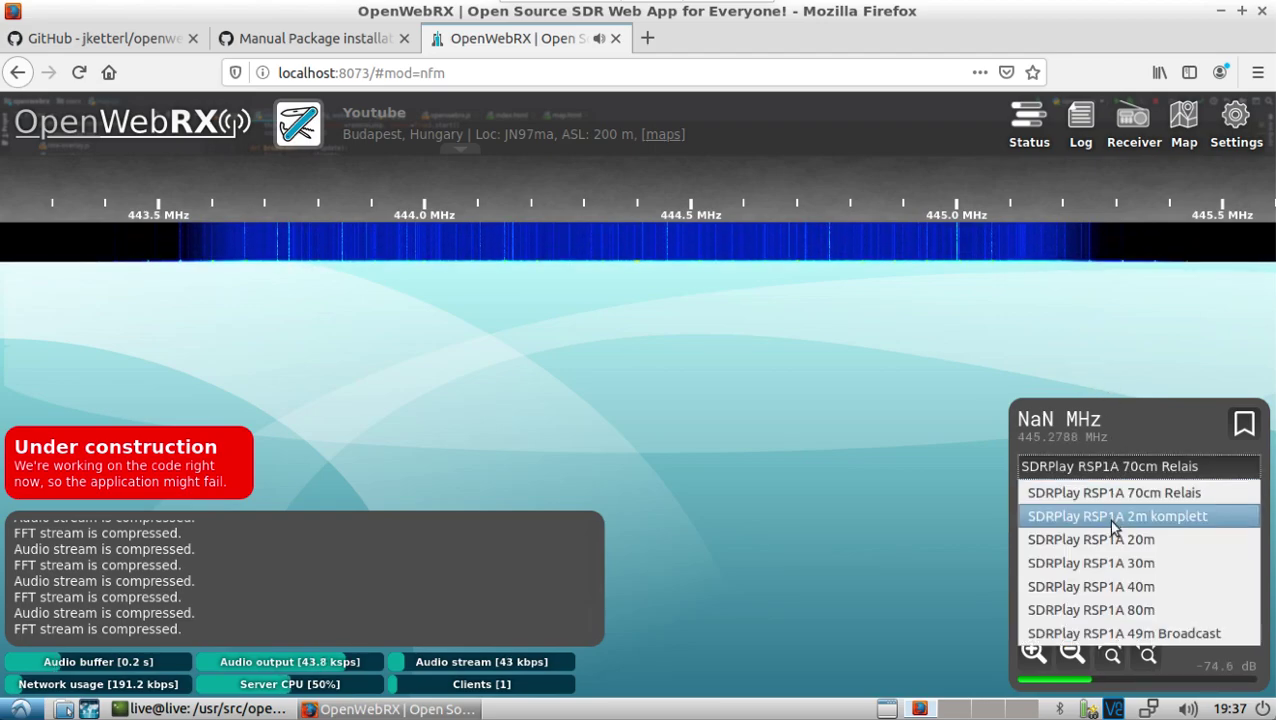
left_click(1114, 518)
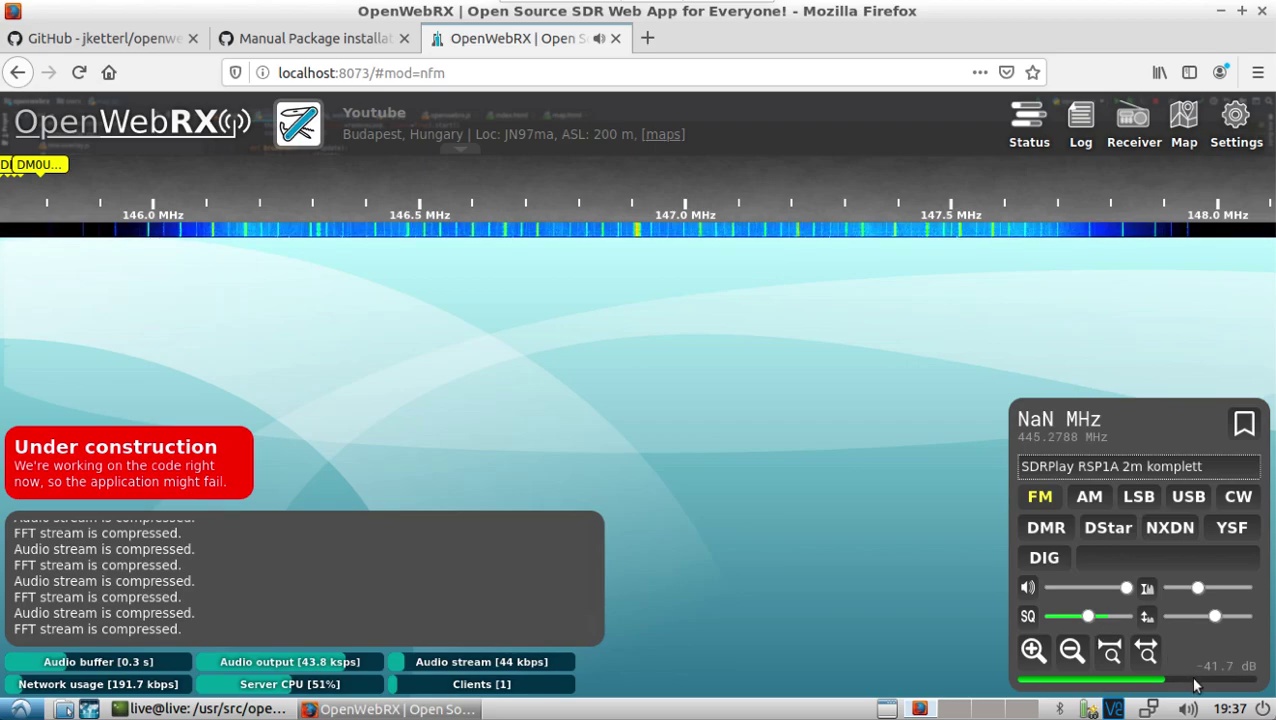
left_click(1187, 709)
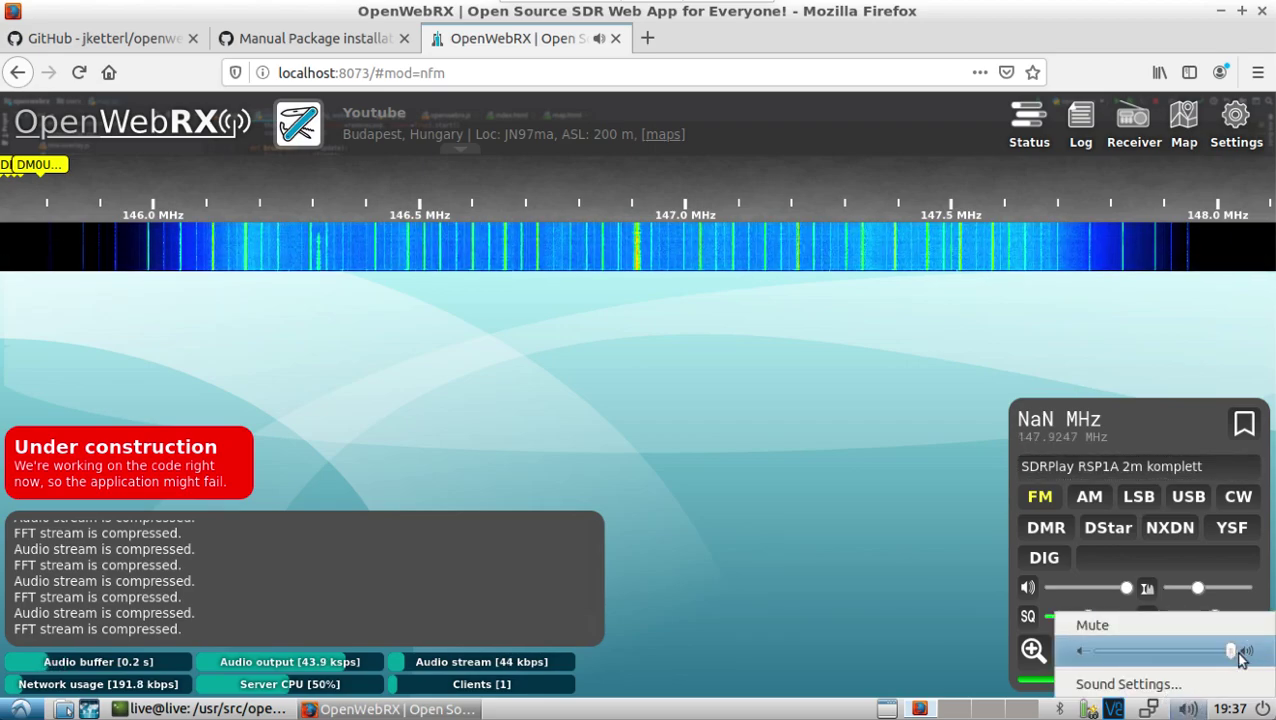
Step: Set Firefox playback to 121% in Volume Control, then drop OpenWebRX's volume to minimum
left_click(1170, 684)
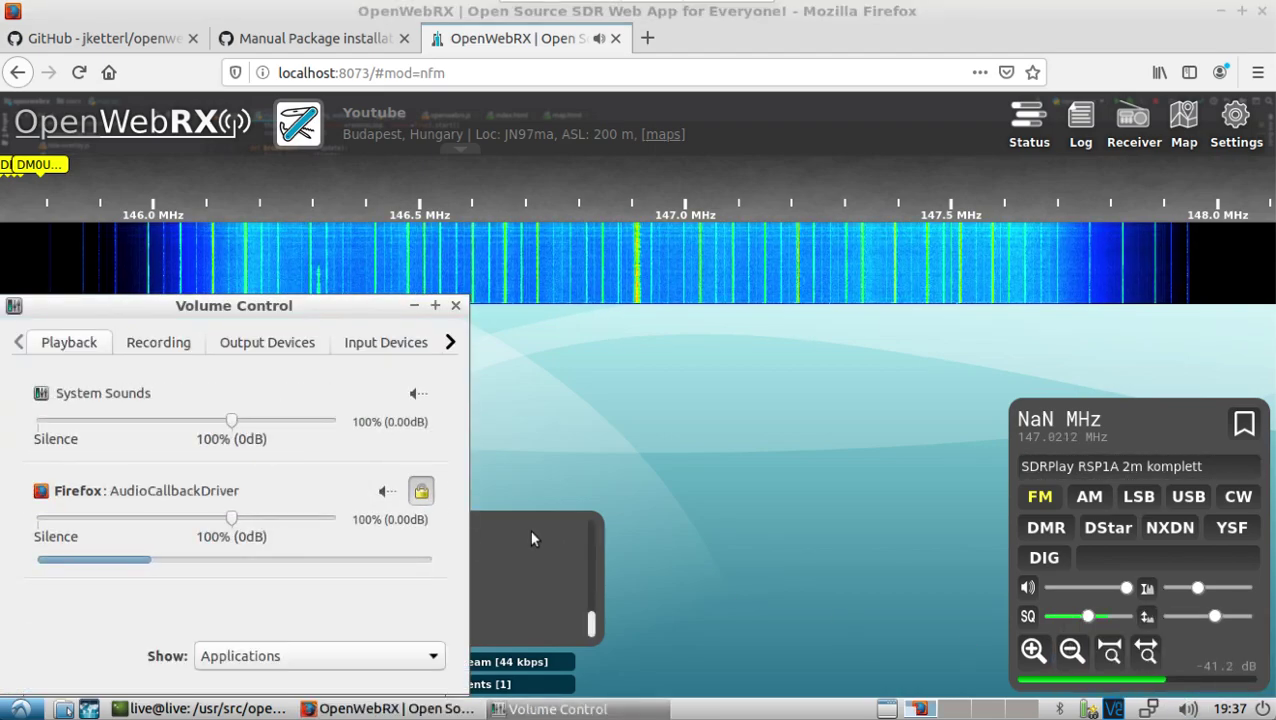
left_click_drag(259, 519, 303, 520)
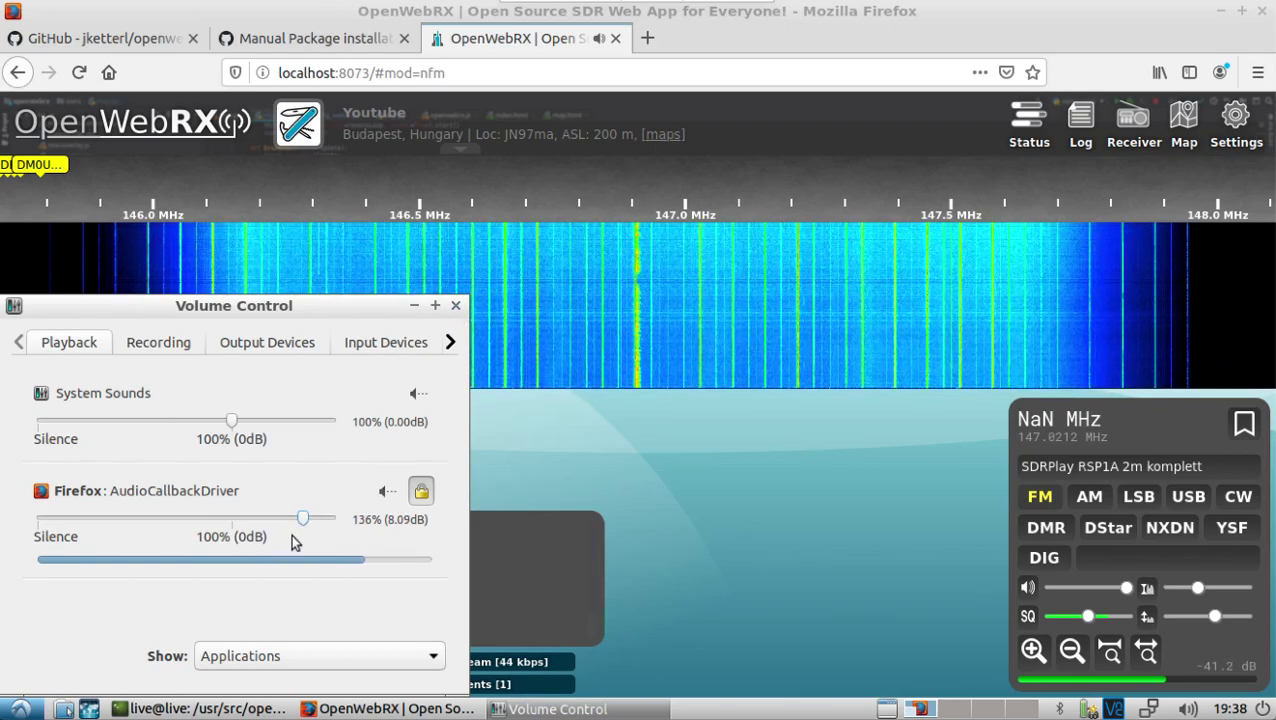
left_click_drag(304, 521, 272, 520)
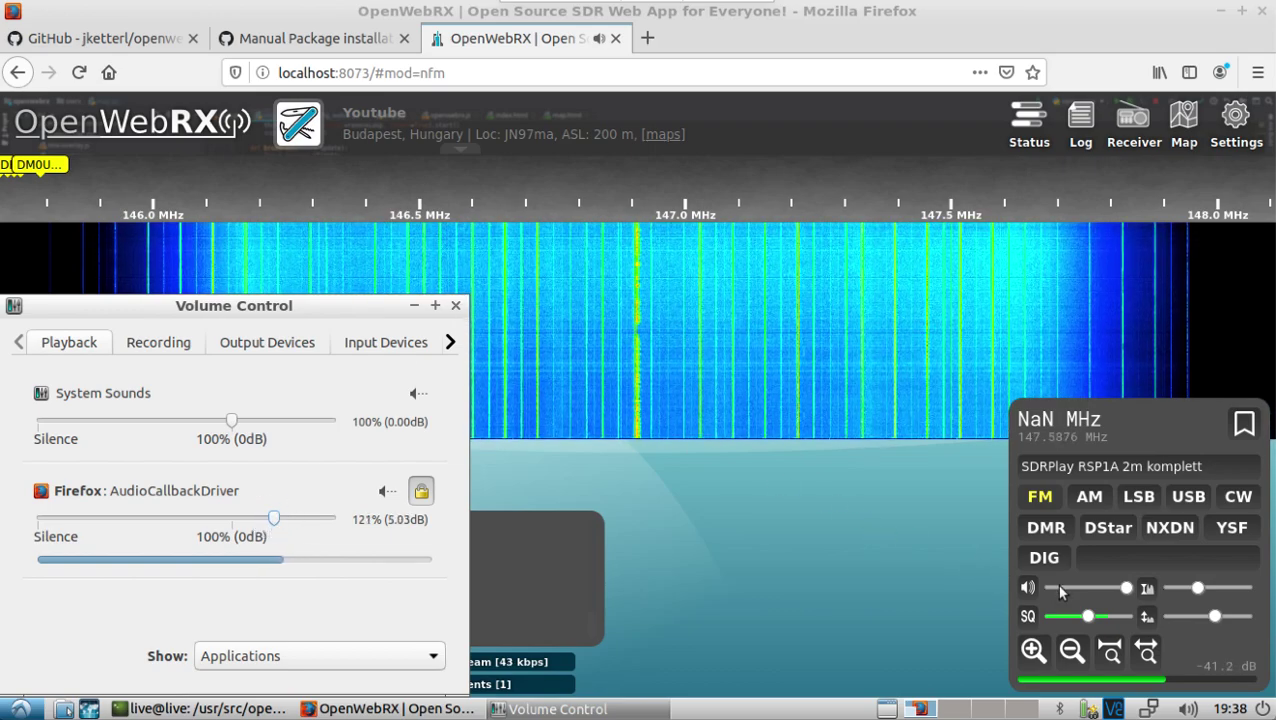
left_click(1027, 587)
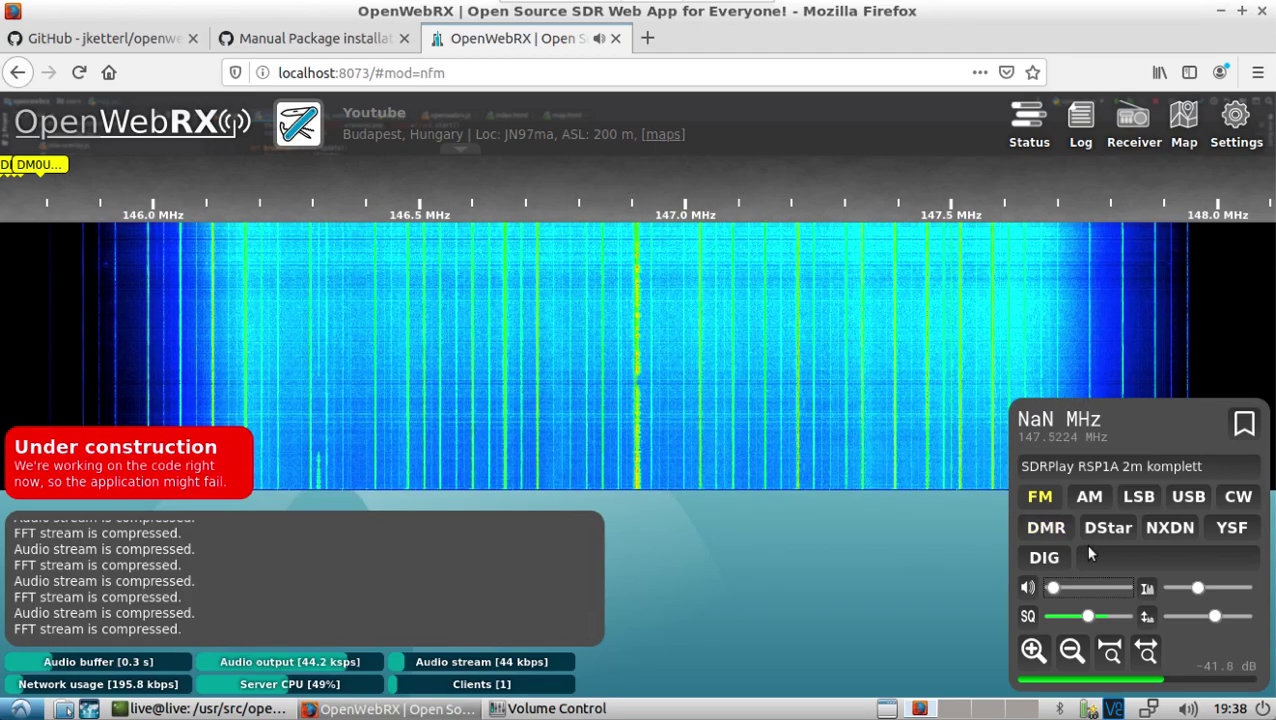
Step: Switch through the 20m, 30m and 80m HF profiles in turn
left_click(1058, 466)
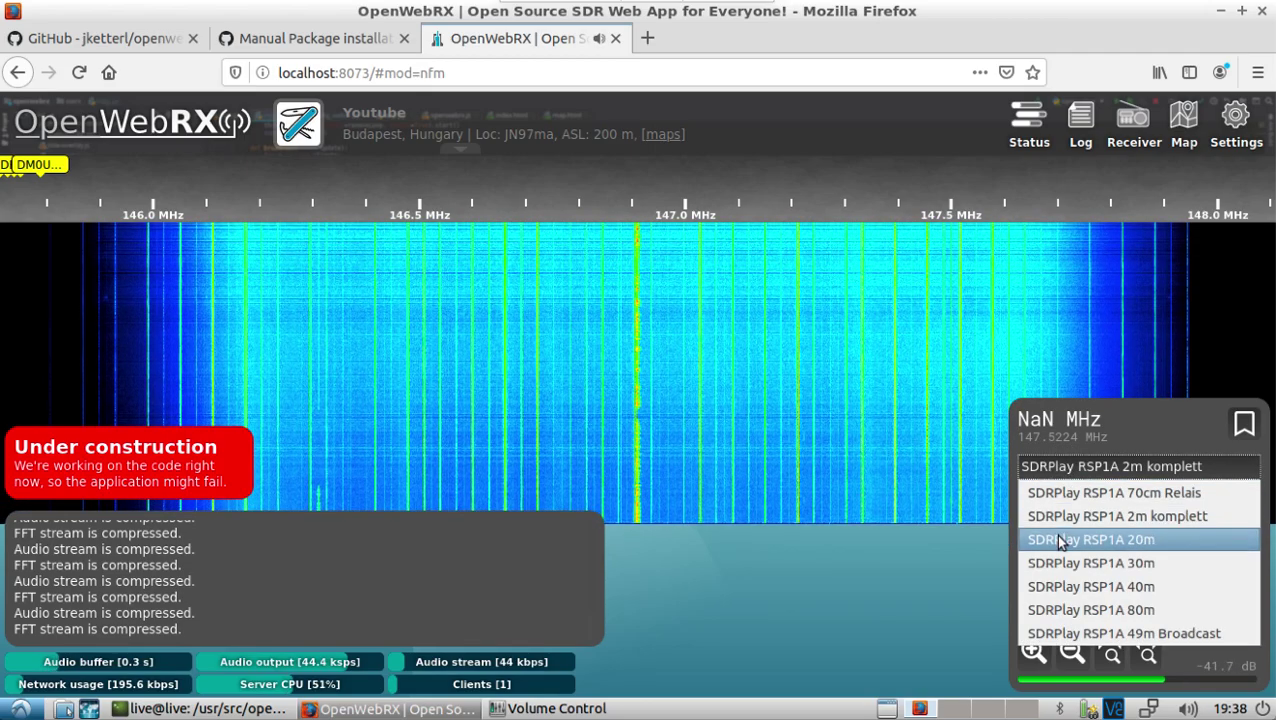
left_click(1062, 540)
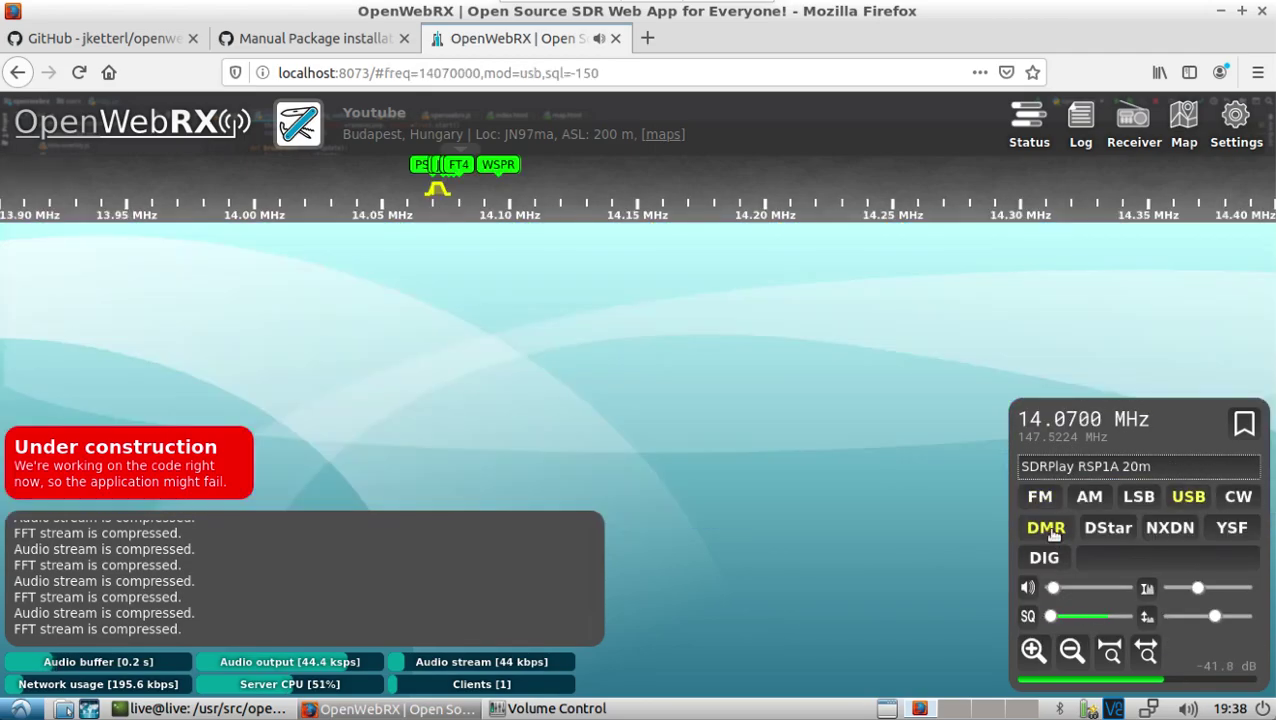
left_click(1054, 470)
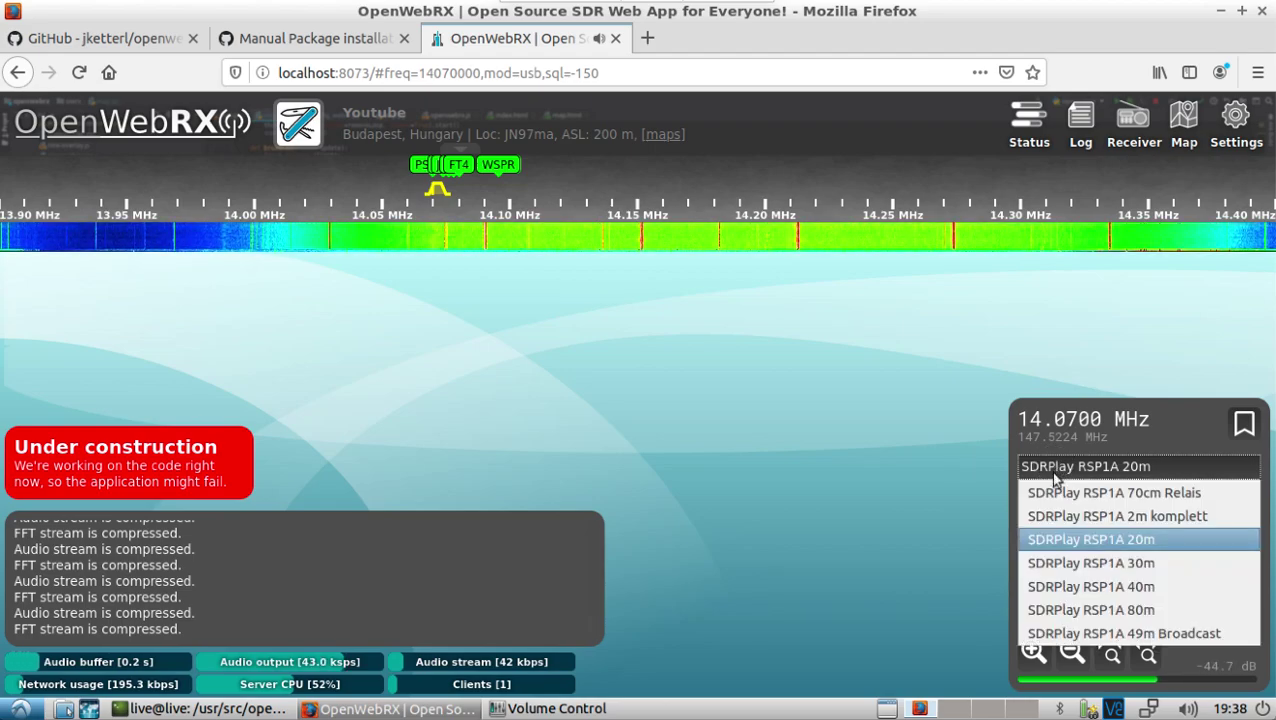
left_click(1062, 563)
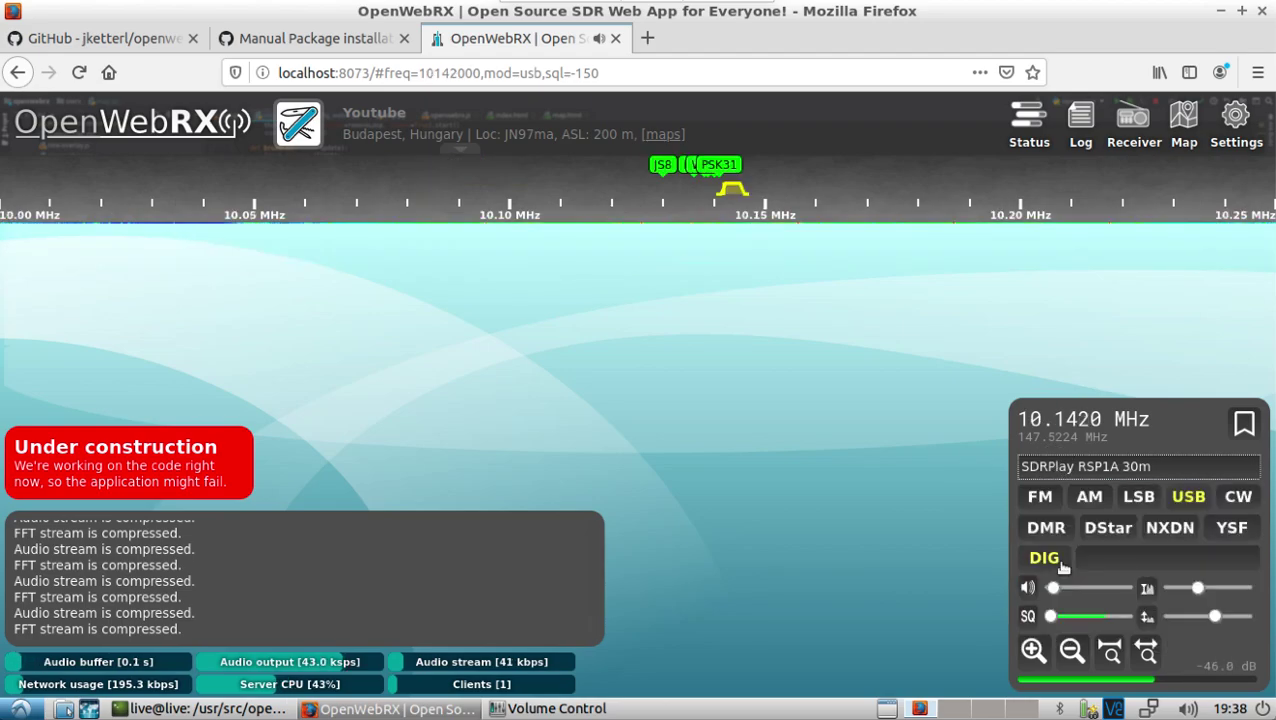
left_click(1066, 466)
left_click(1078, 610)
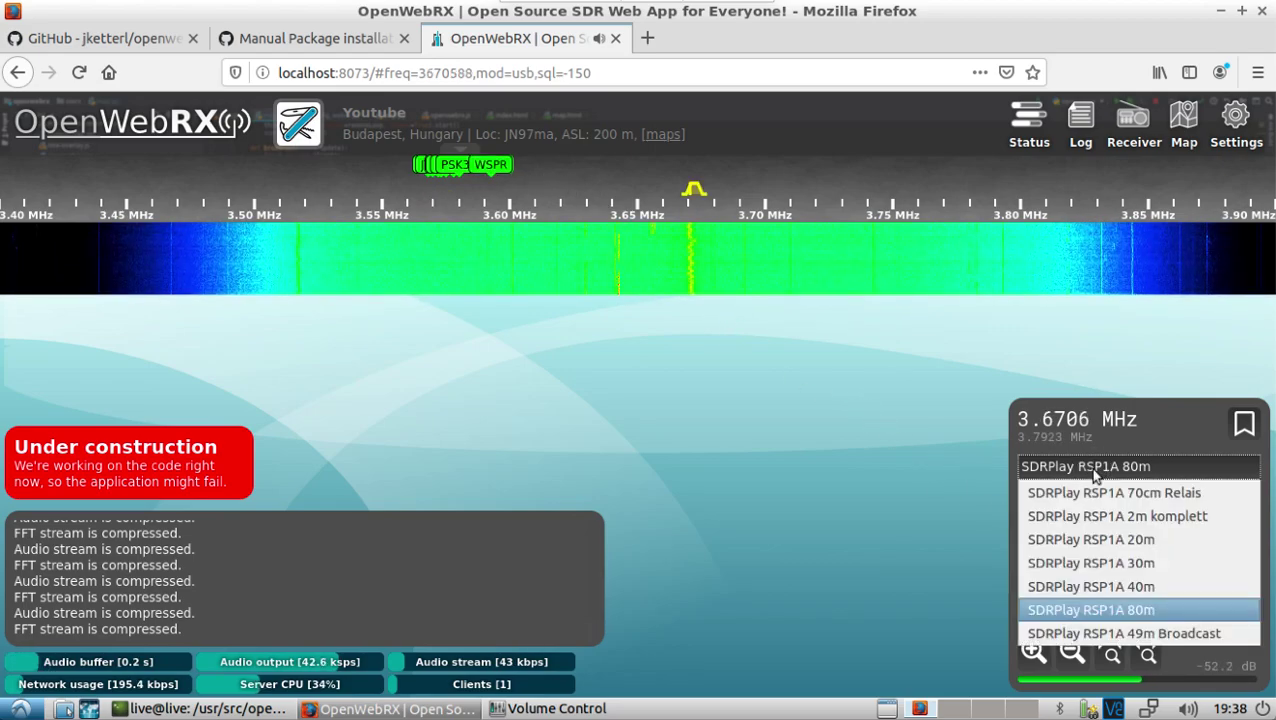
Step: Return to the 2m komplett profile and set the receiver volume back to minimum
left_click(1088, 518)
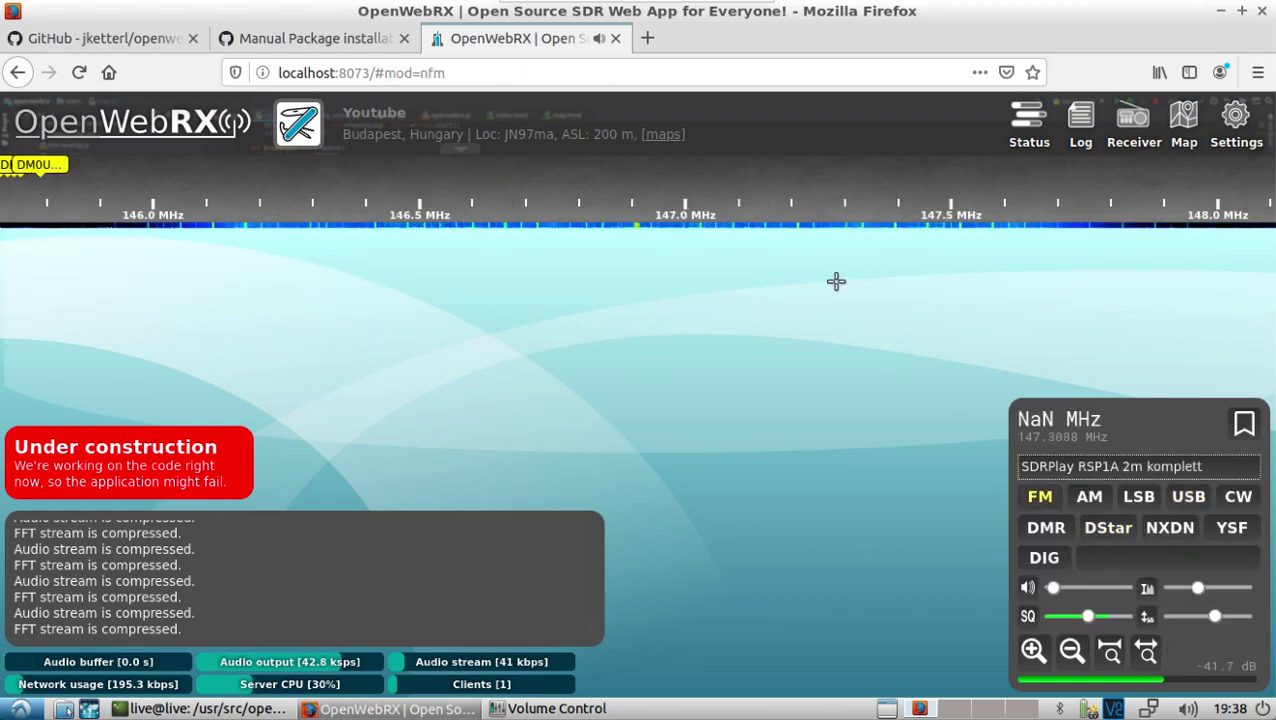
left_click_drag(1052, 590, 1083, 590)
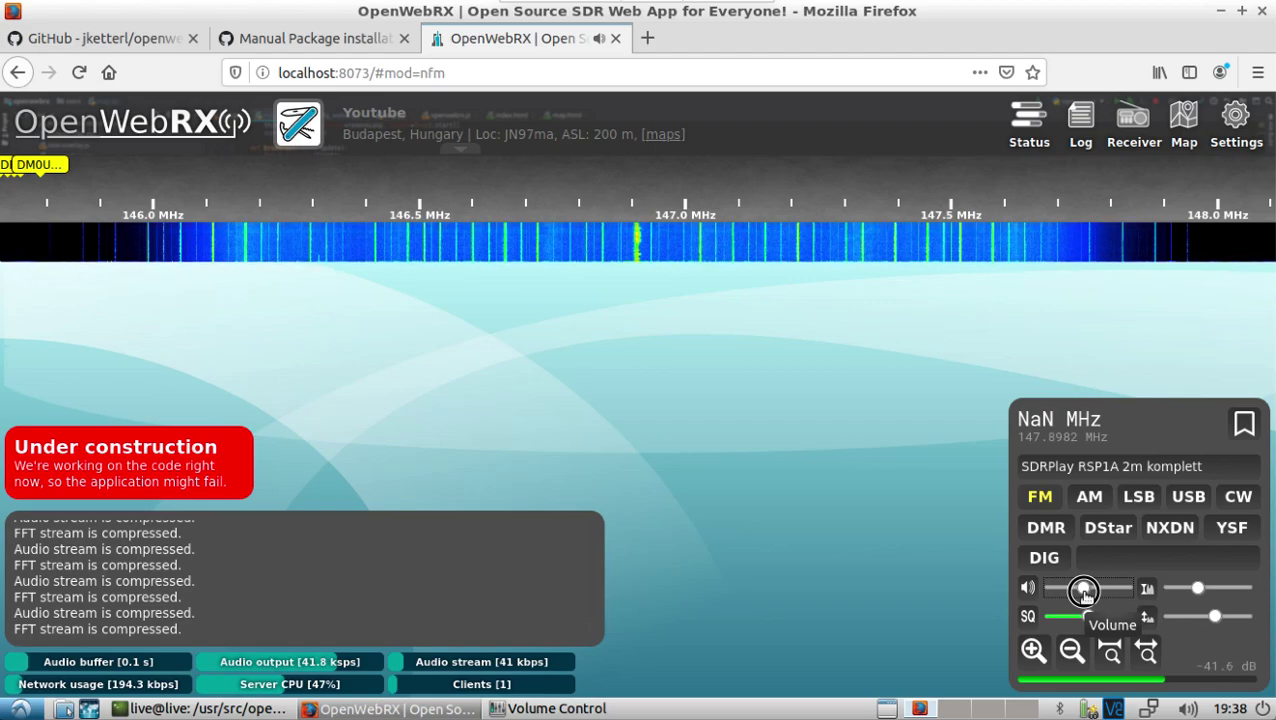
left_click_drag(1083, 590, 1050, 590)
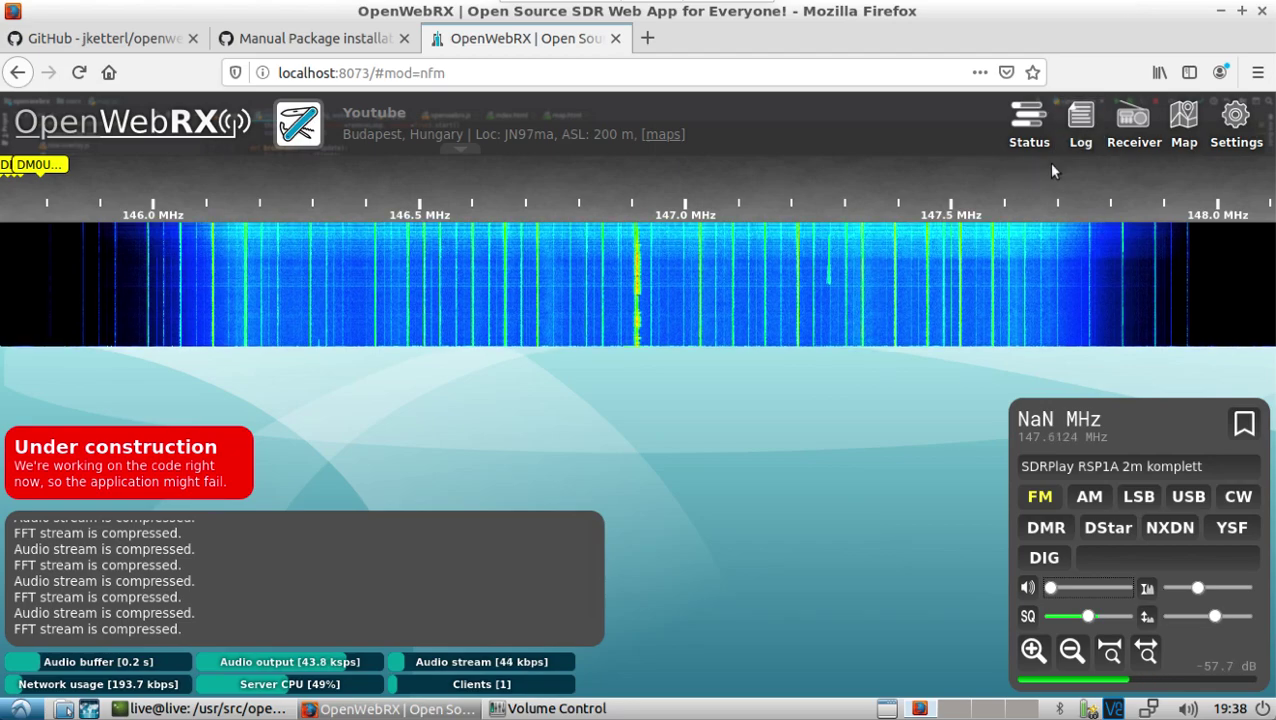
Step: Open Settings and log in with the administrator username and password
left_click(1236, 122)
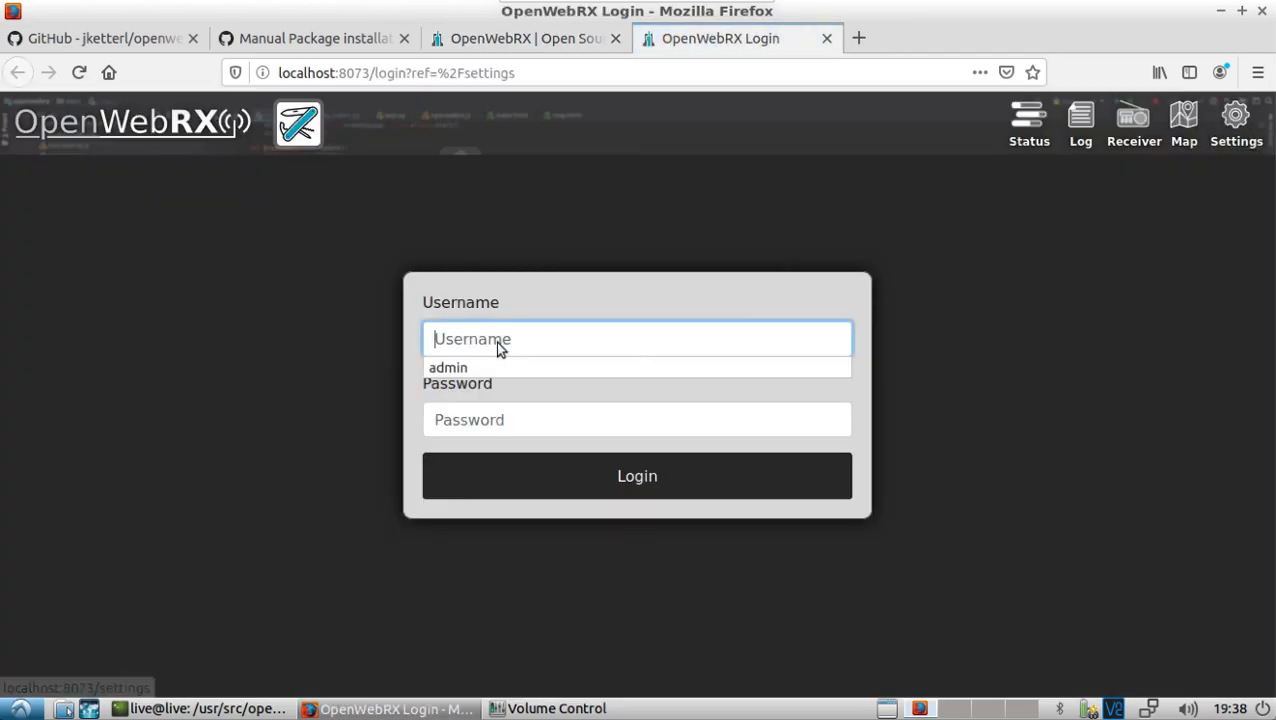
type("admin")
key("Tab")
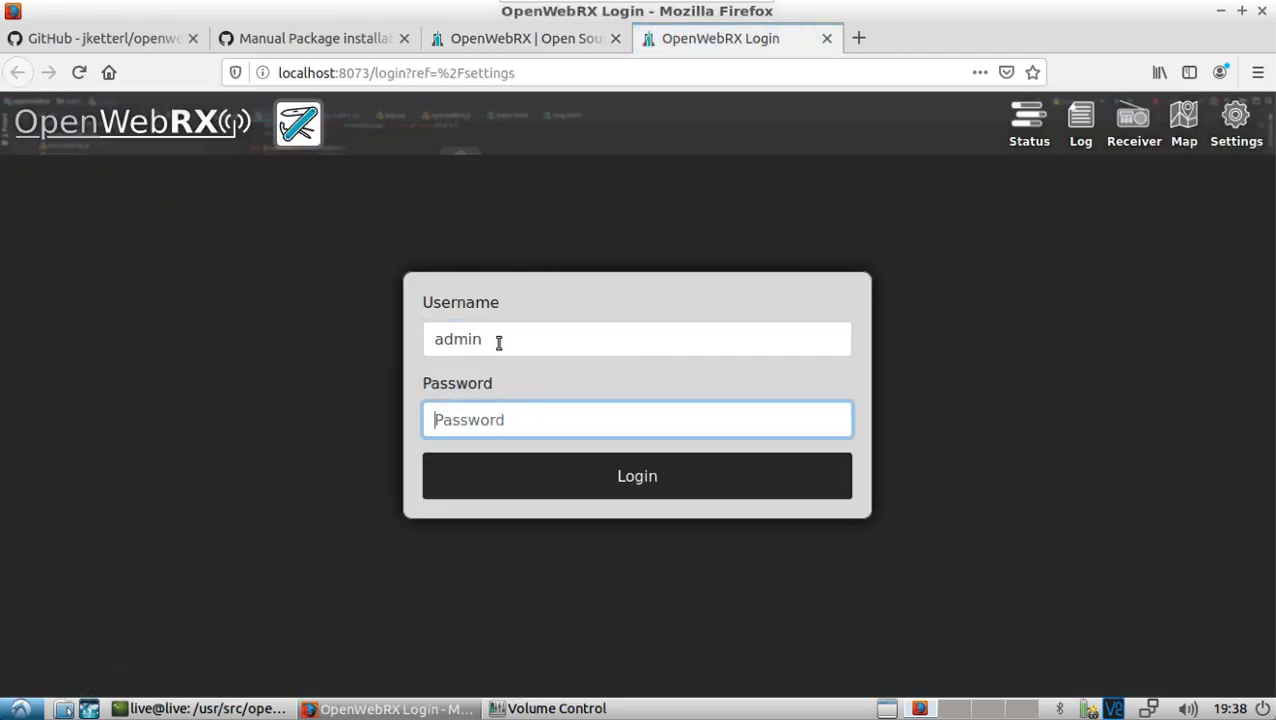
type("••")
key("Return")
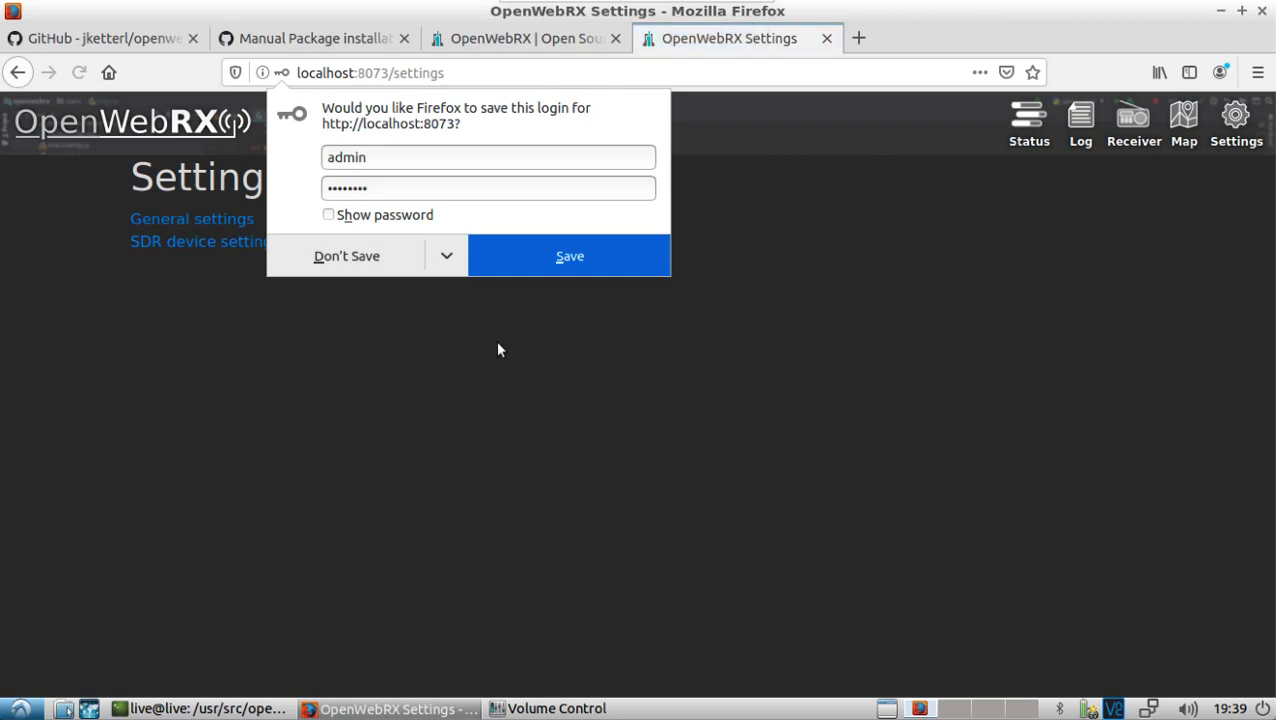
Step: Decline saving the login, then review the General settings page's name, location, elevation and coordinates
left_click(390, 258)
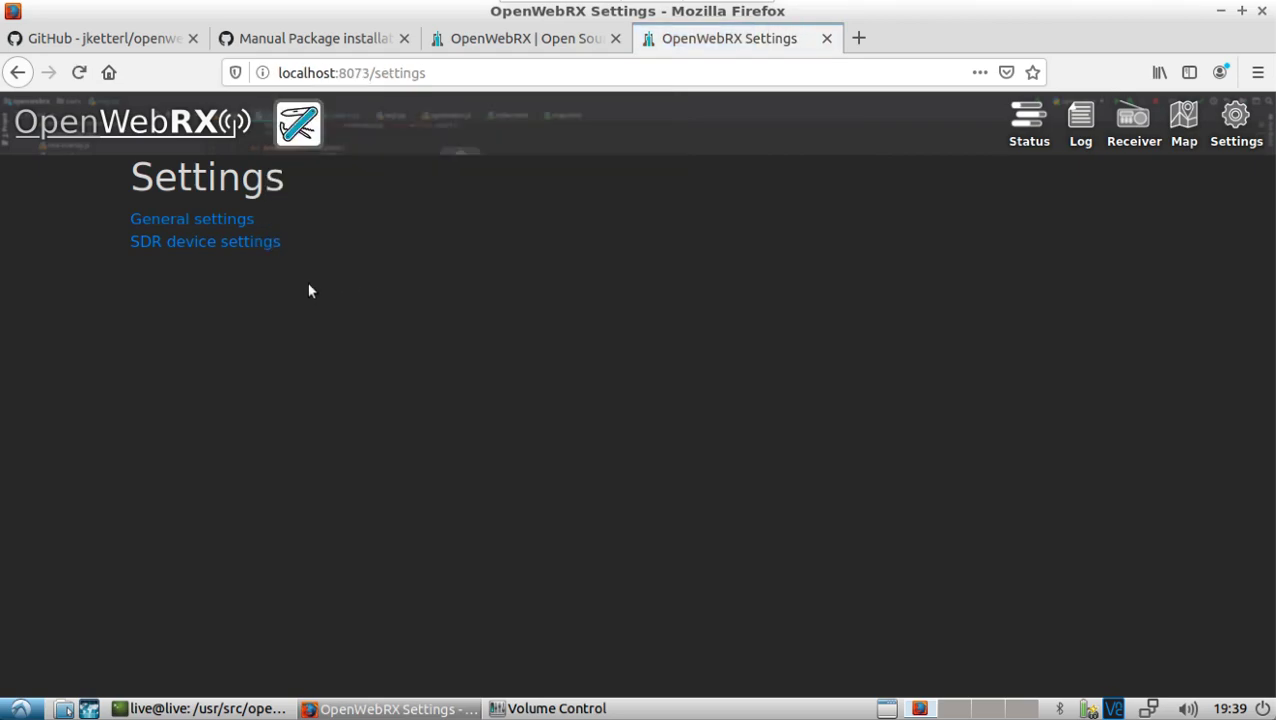
left_click(231, 220)
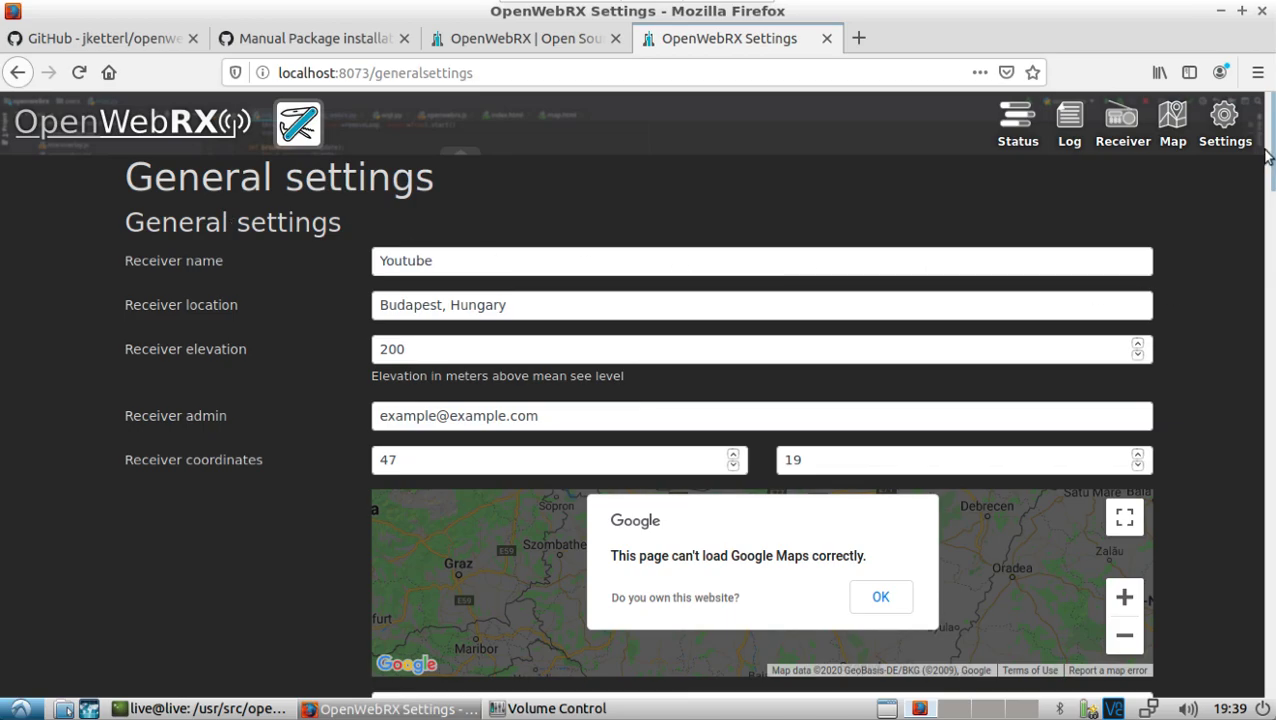
left_click_drag(1268, 152, 1270, 610)
scroll(1175, 318, "up", 15)
Step: Close the Settings tab to return to the 146–148 MHz 2m komplett receiver view
left_click(826, 39)
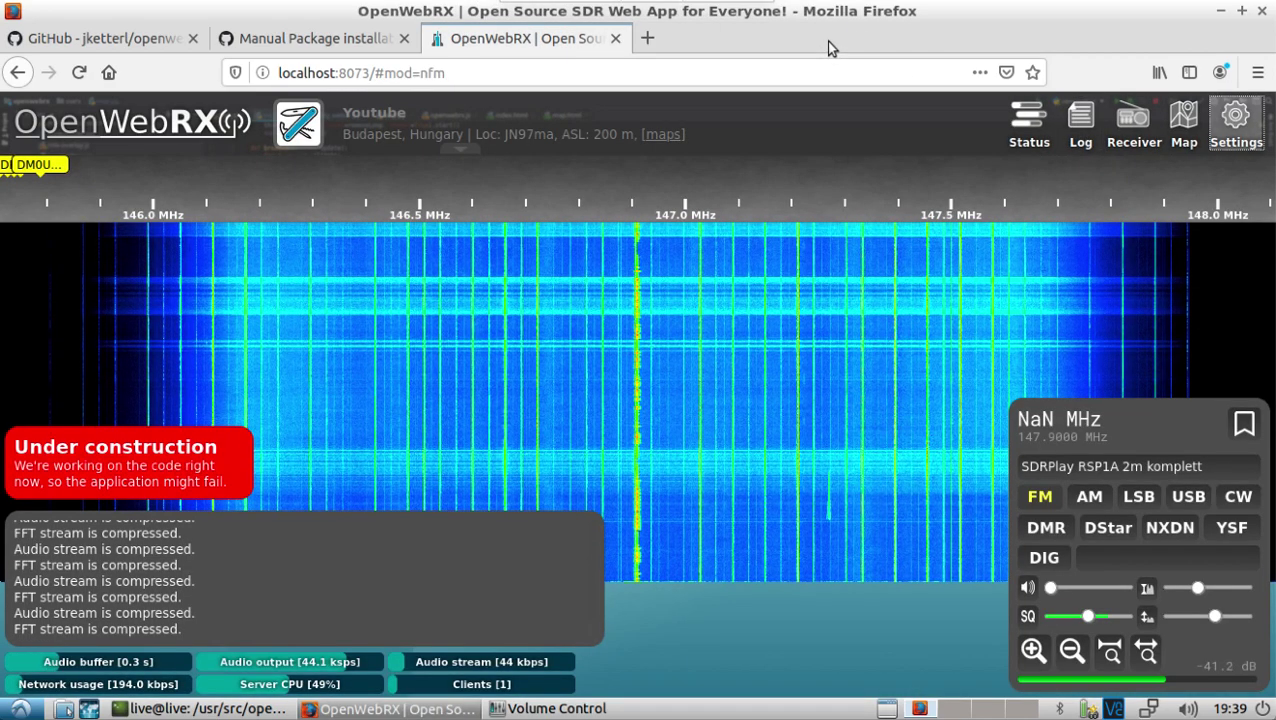